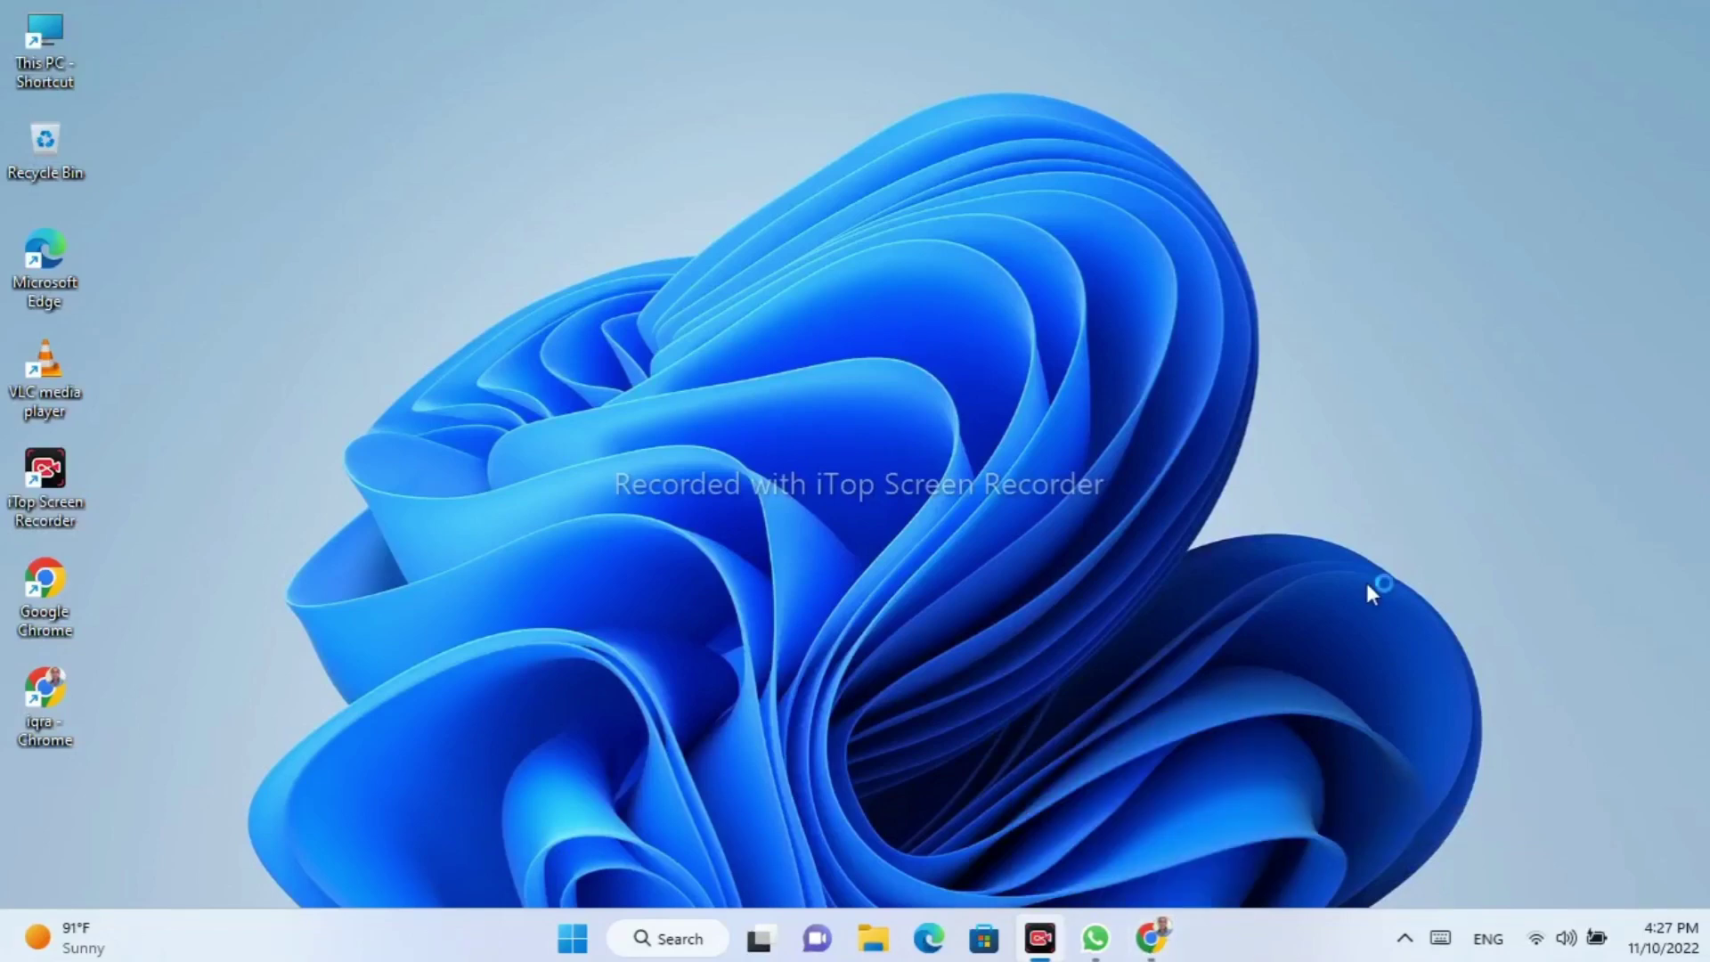
# Search Google for 'cutoutpr' from a new Chrome tab.
pyautogui.click(1149, 944)
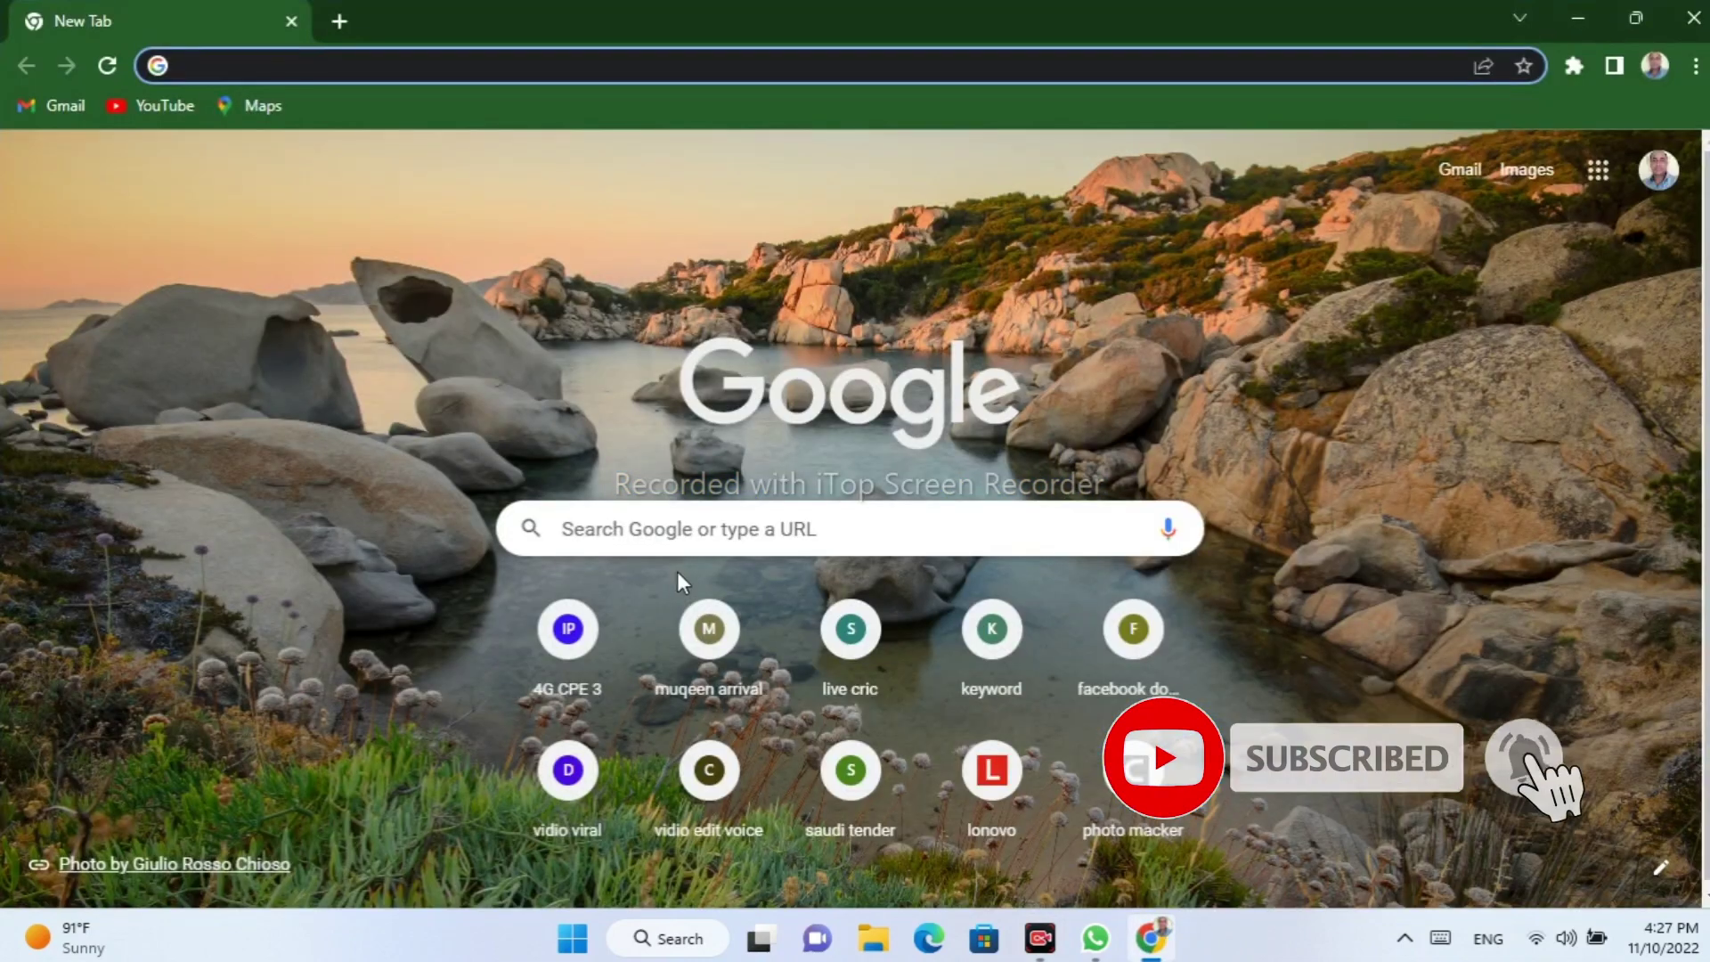
pyautogui.click(689, 529)
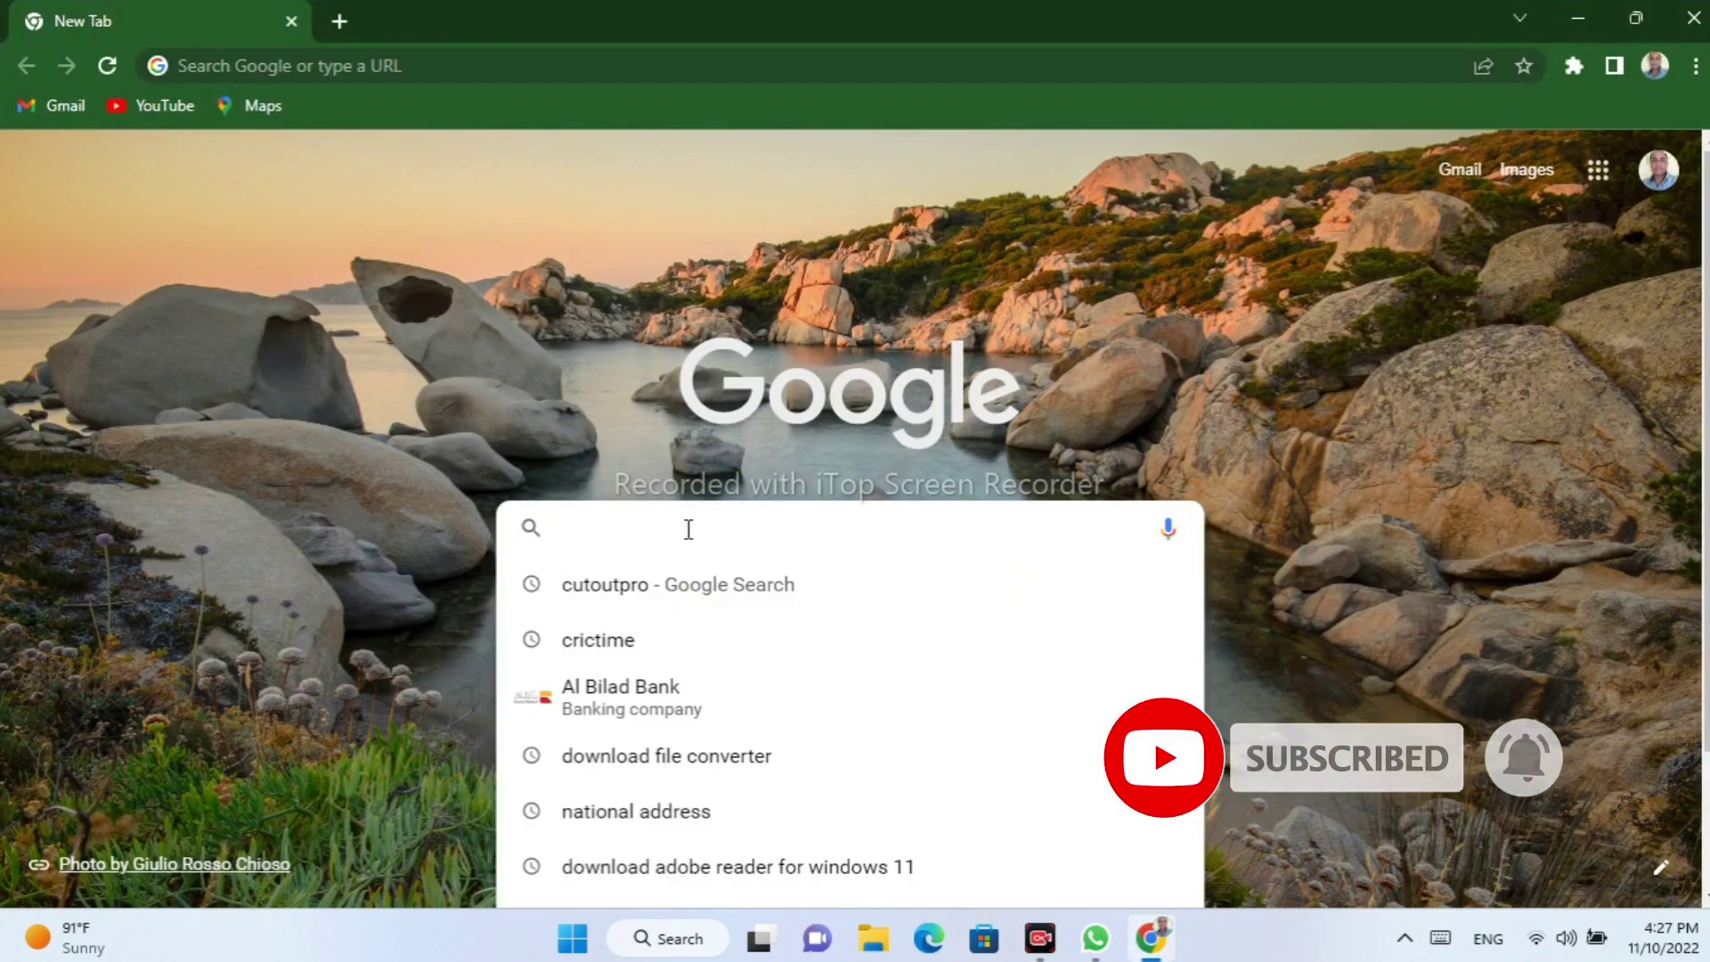
pyautogui.write('cu')
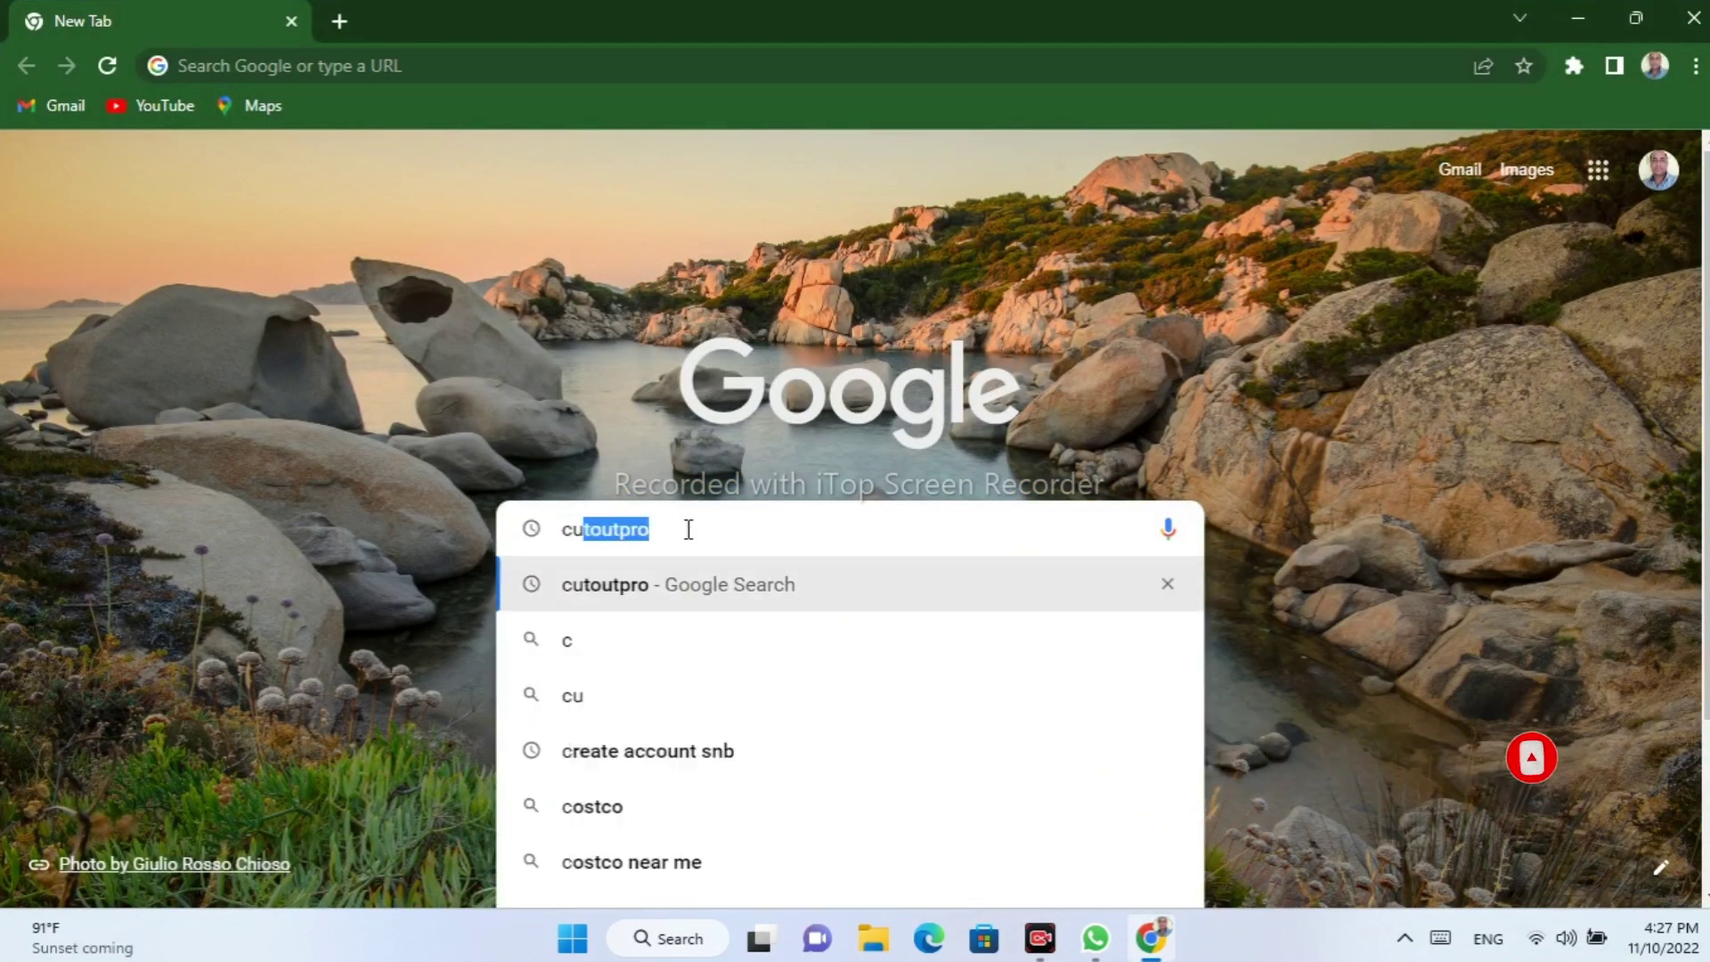
pyautogui.write('tou')
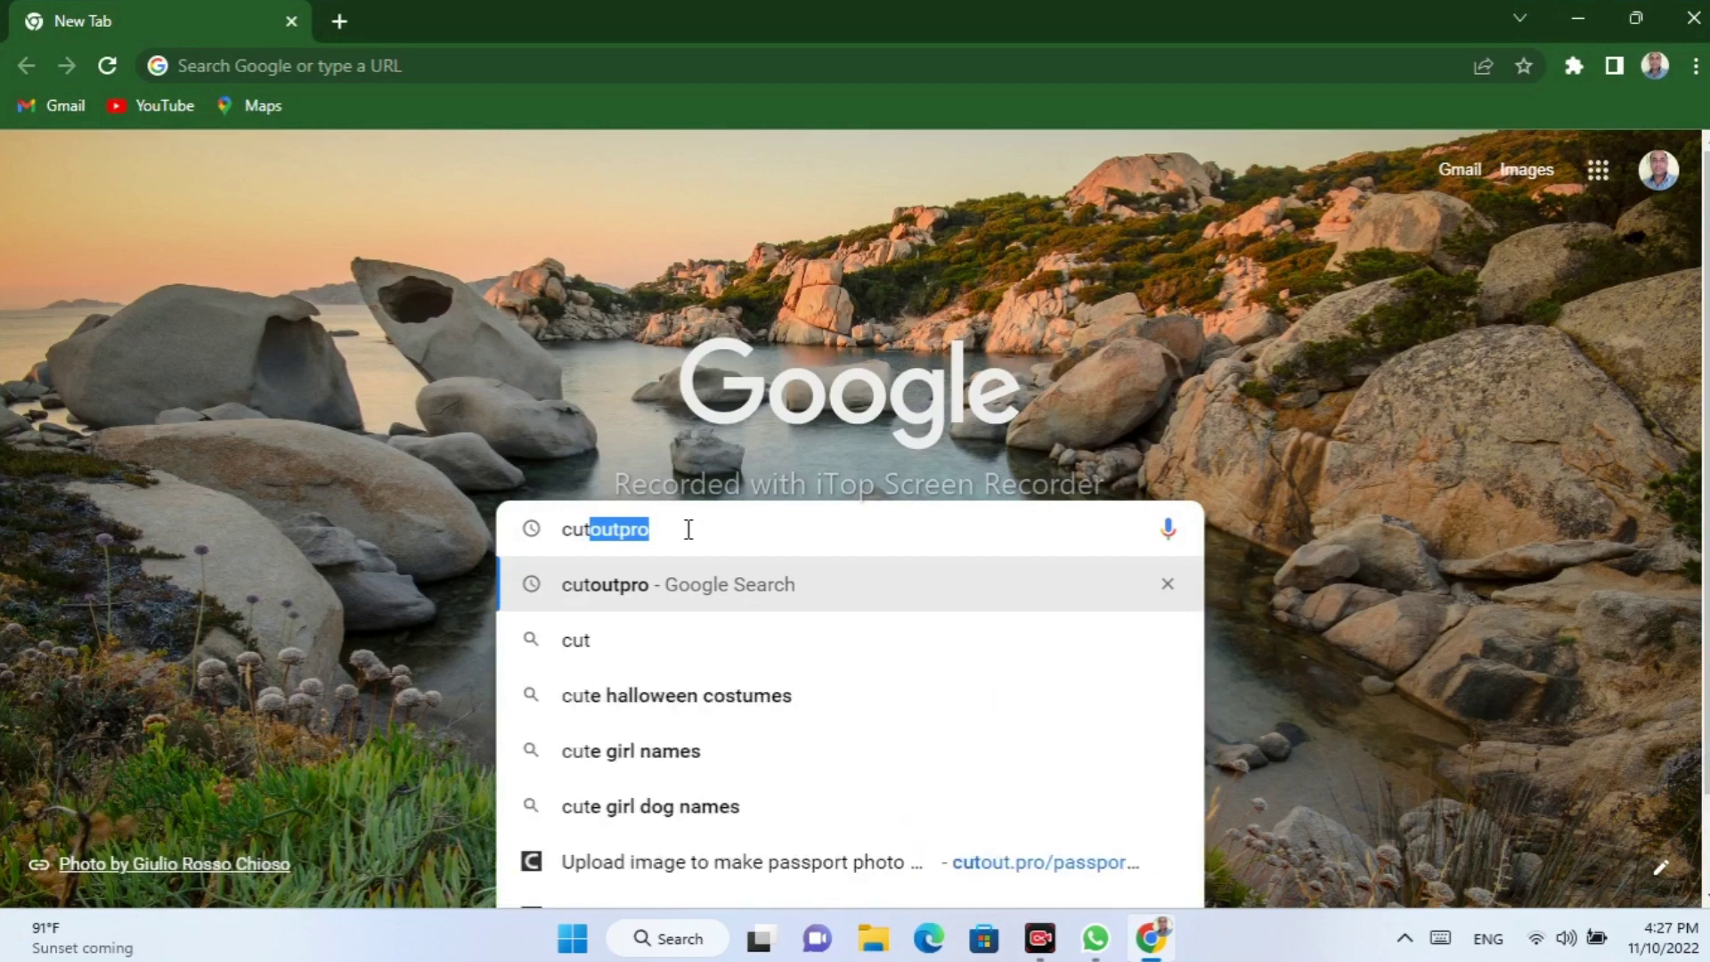
pyautogui.write('t')
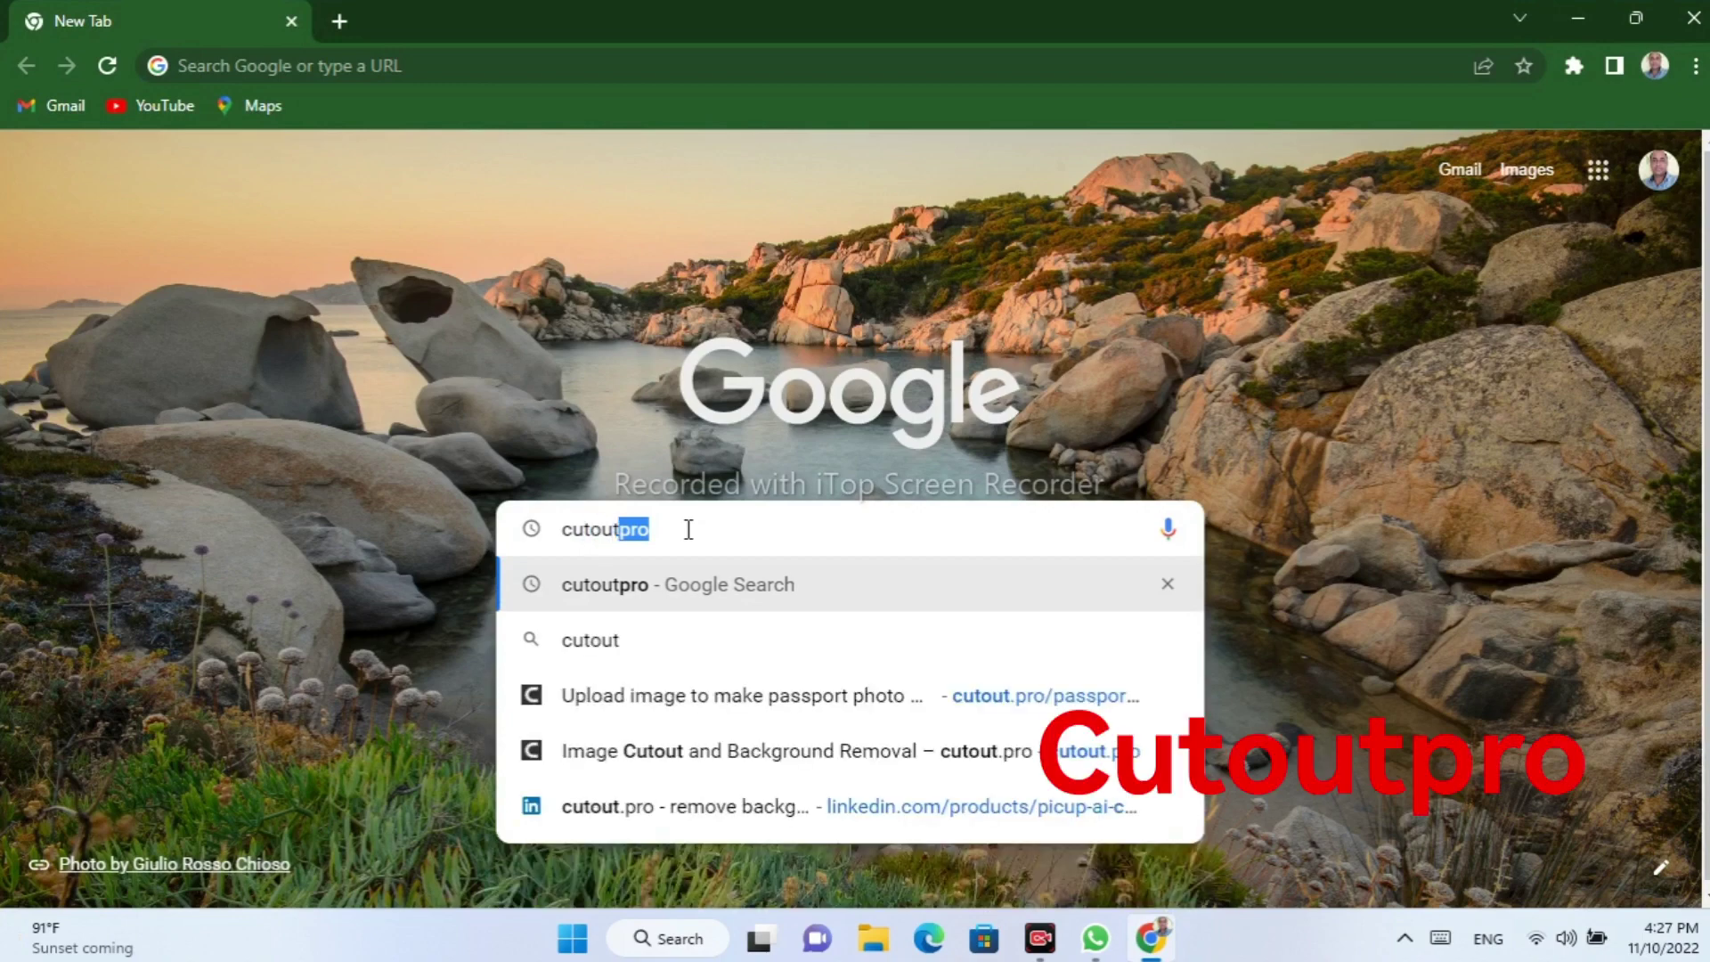
pyautogui.write('pro')
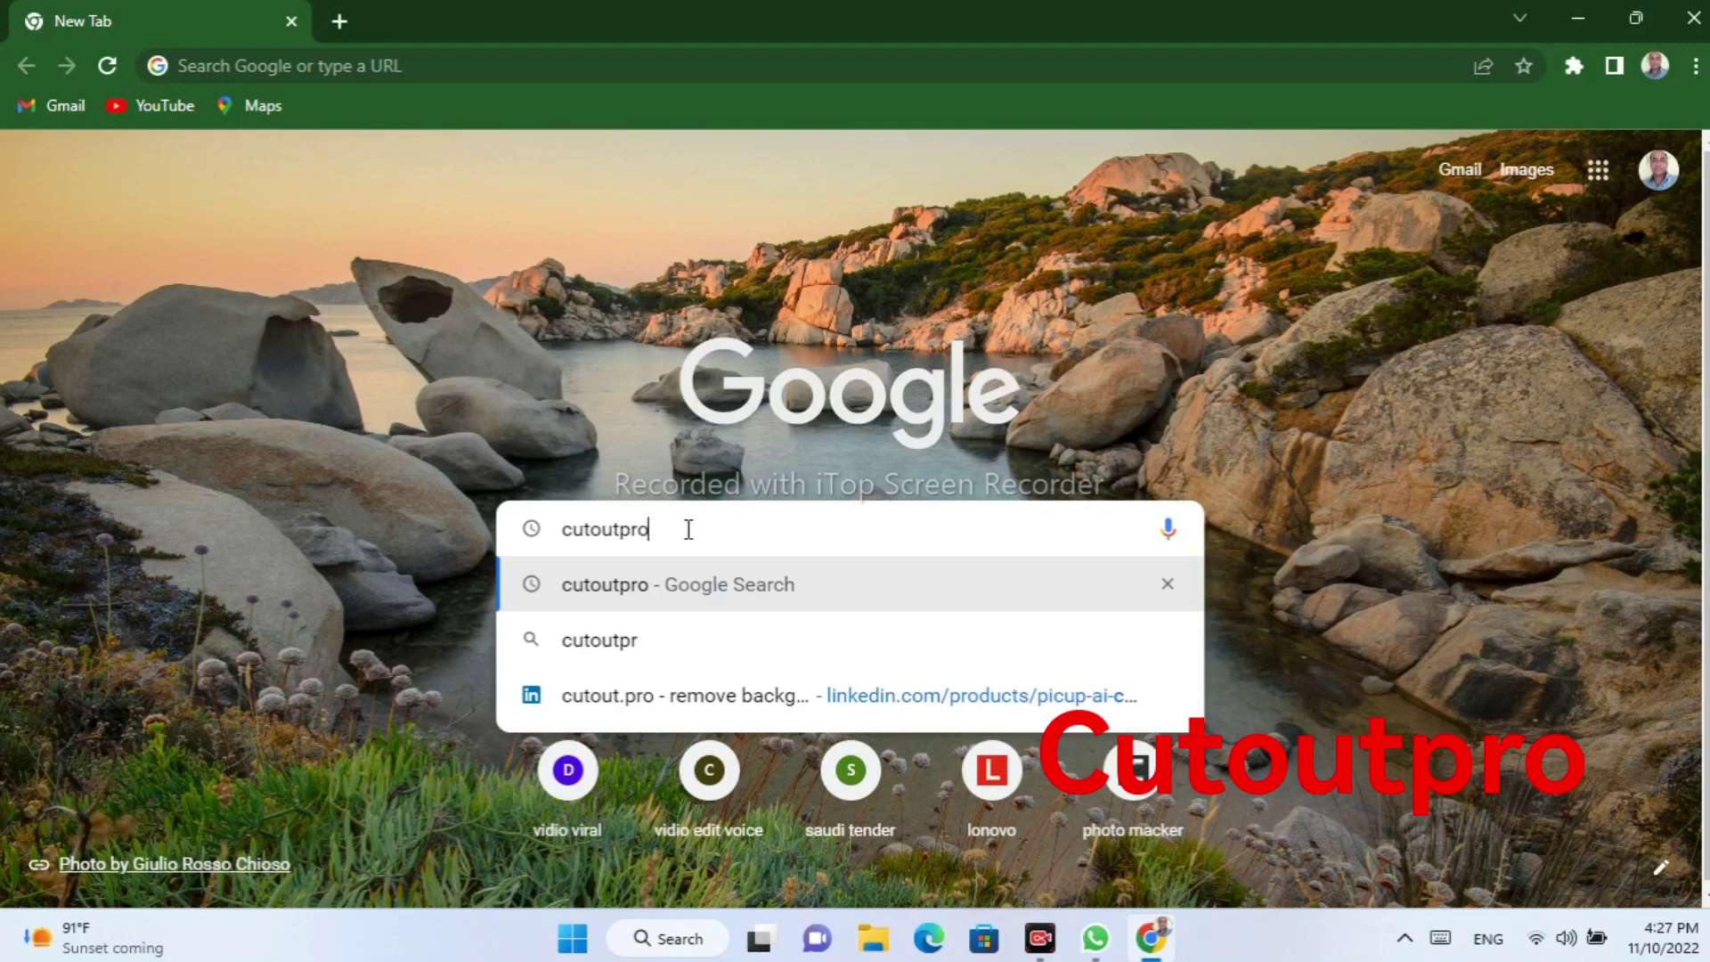
pyautogui.press('Return')
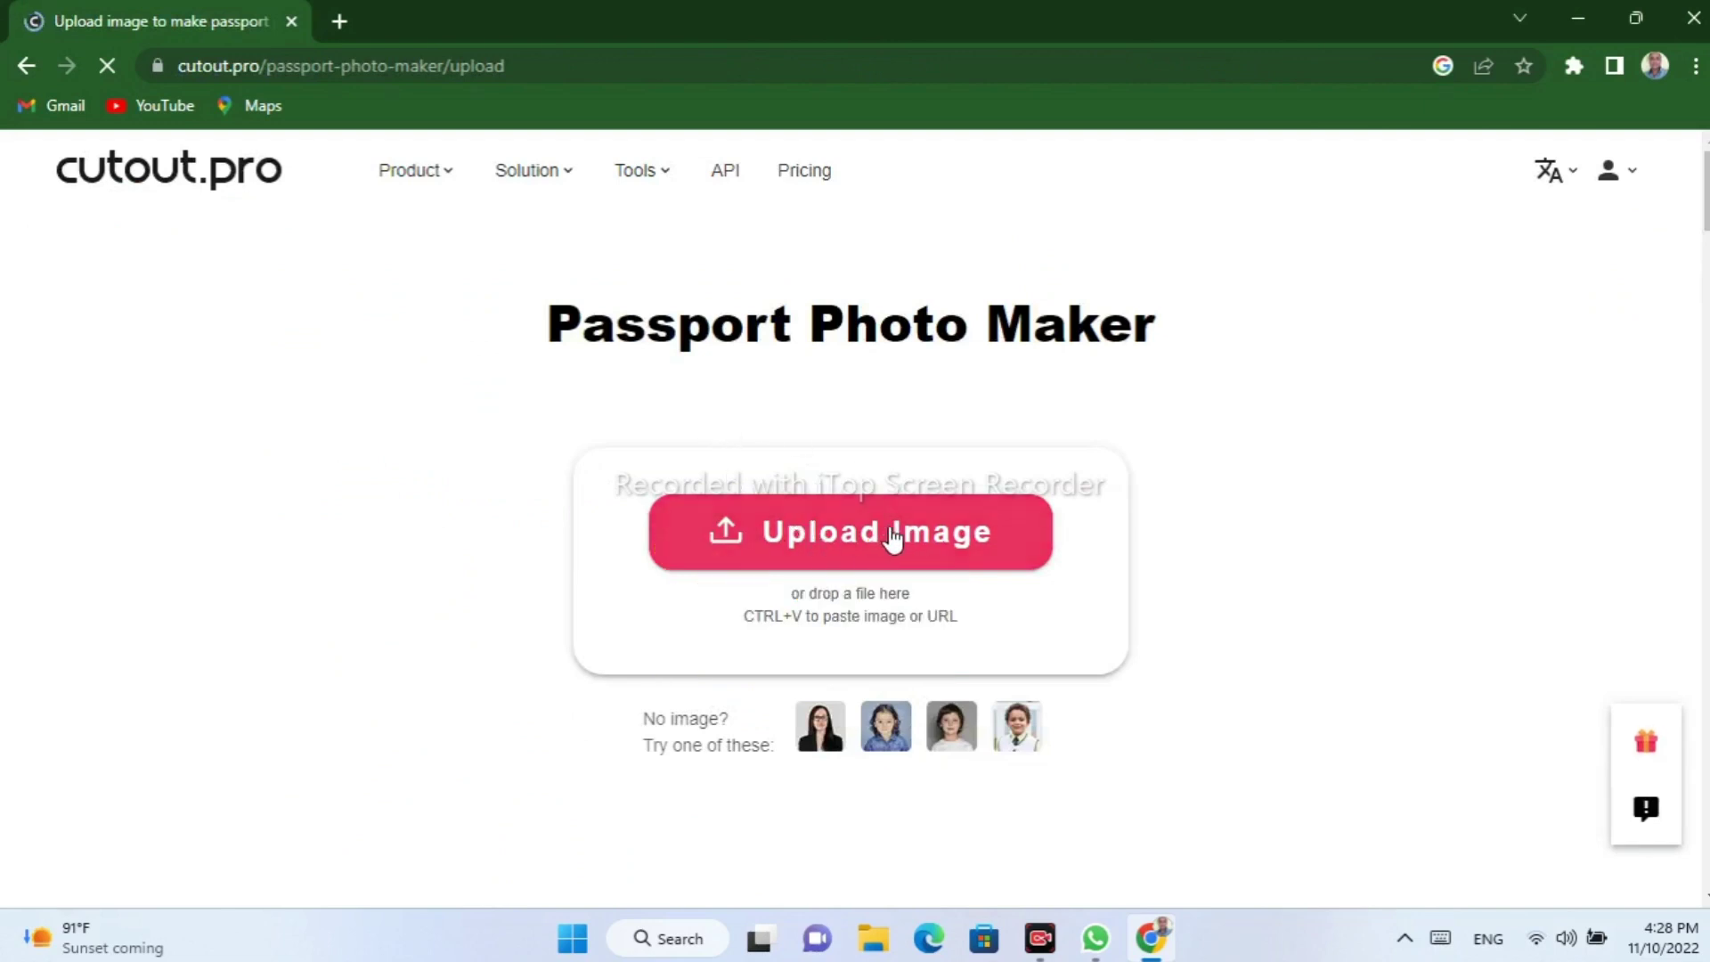
pyautogui.moveTo(1610, 169)
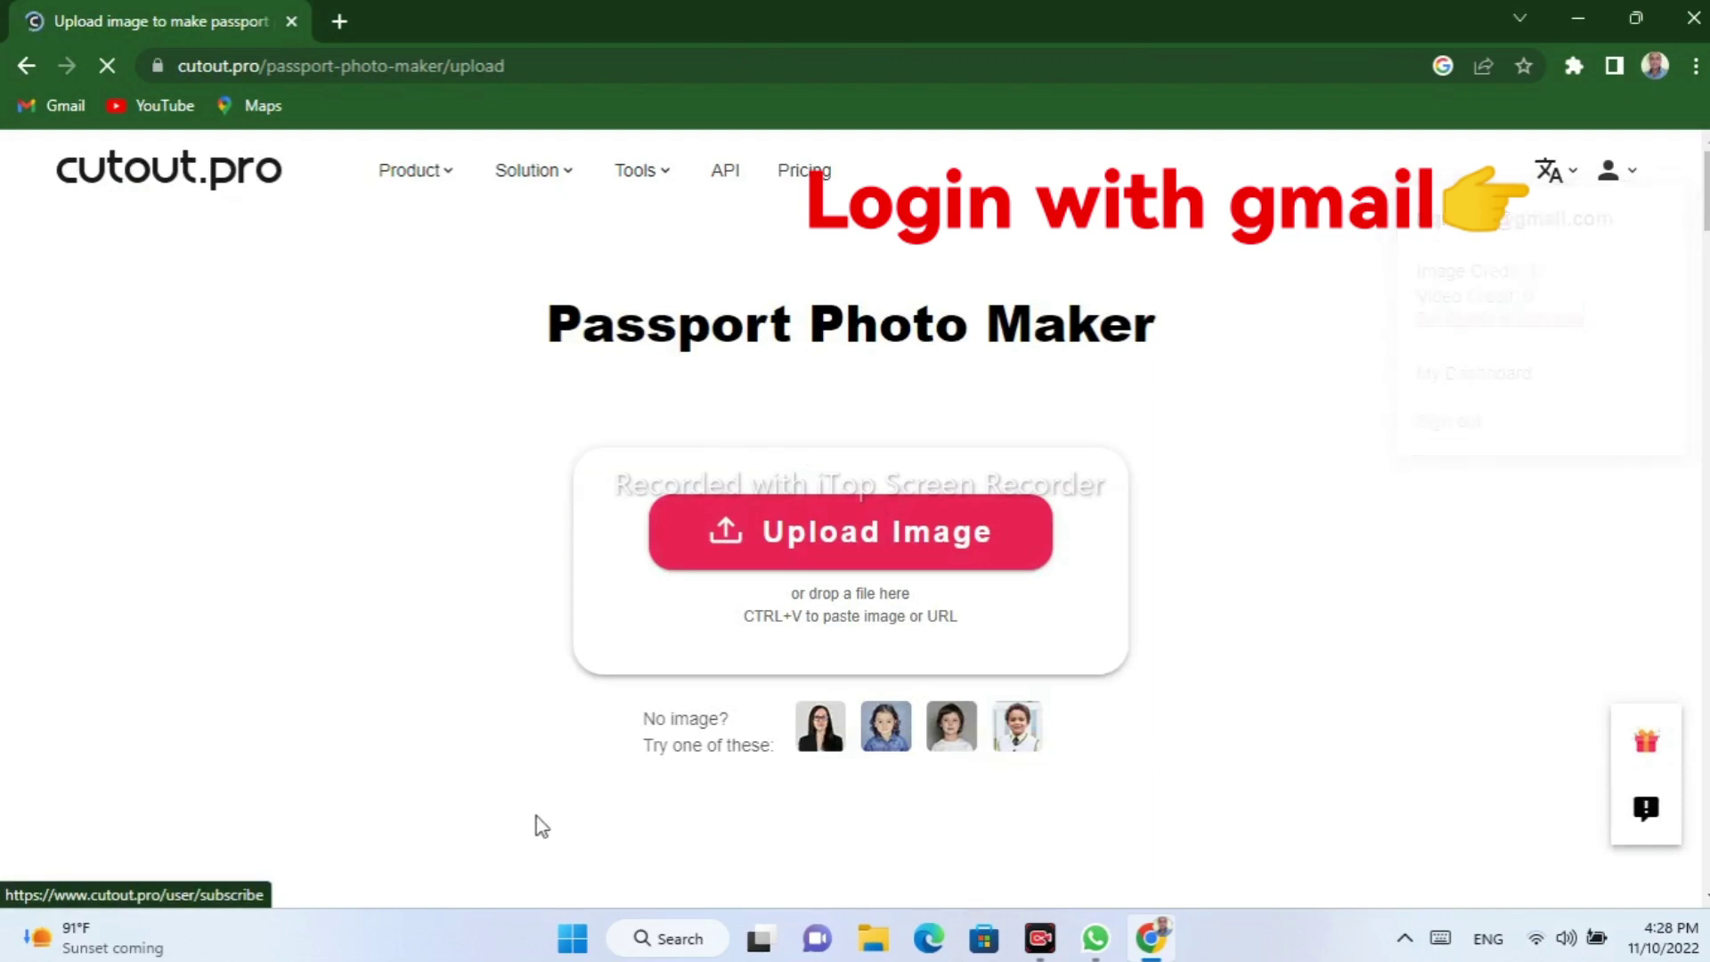
# Upload the 2022-11-10 WhatsApp portrait from the youtube folder to the Passport Photo Maker.
pyautogui.click(917, 529)
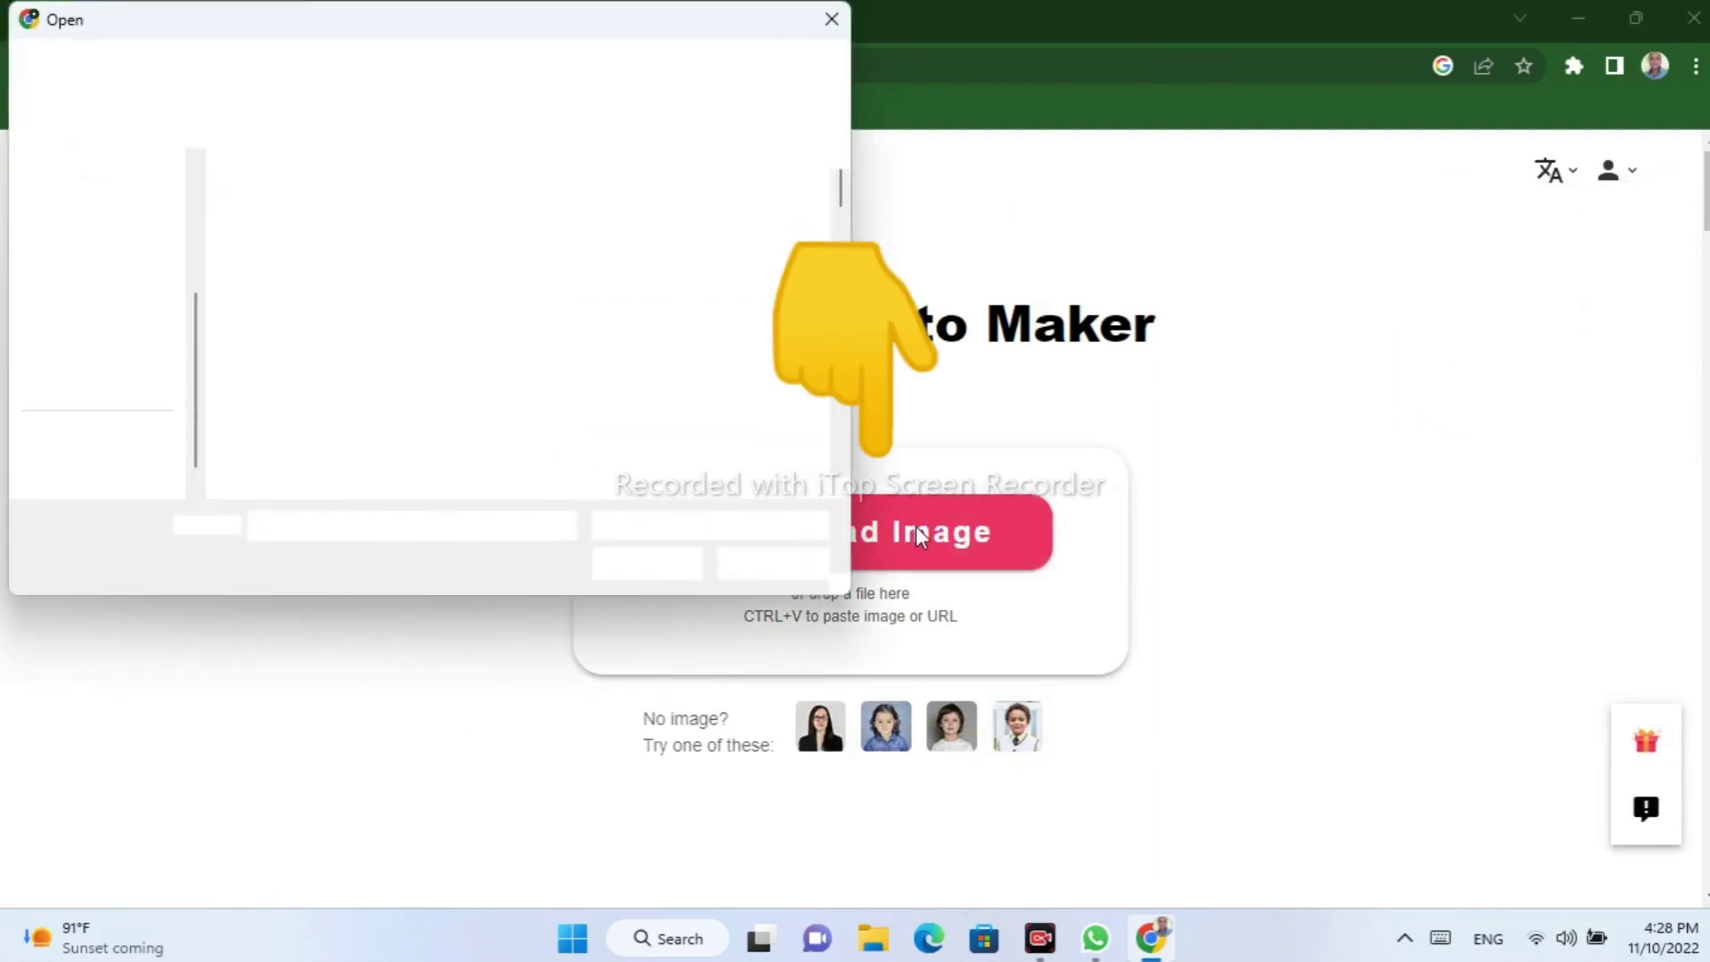
pyautogui.scroll(-1, 445, 329)
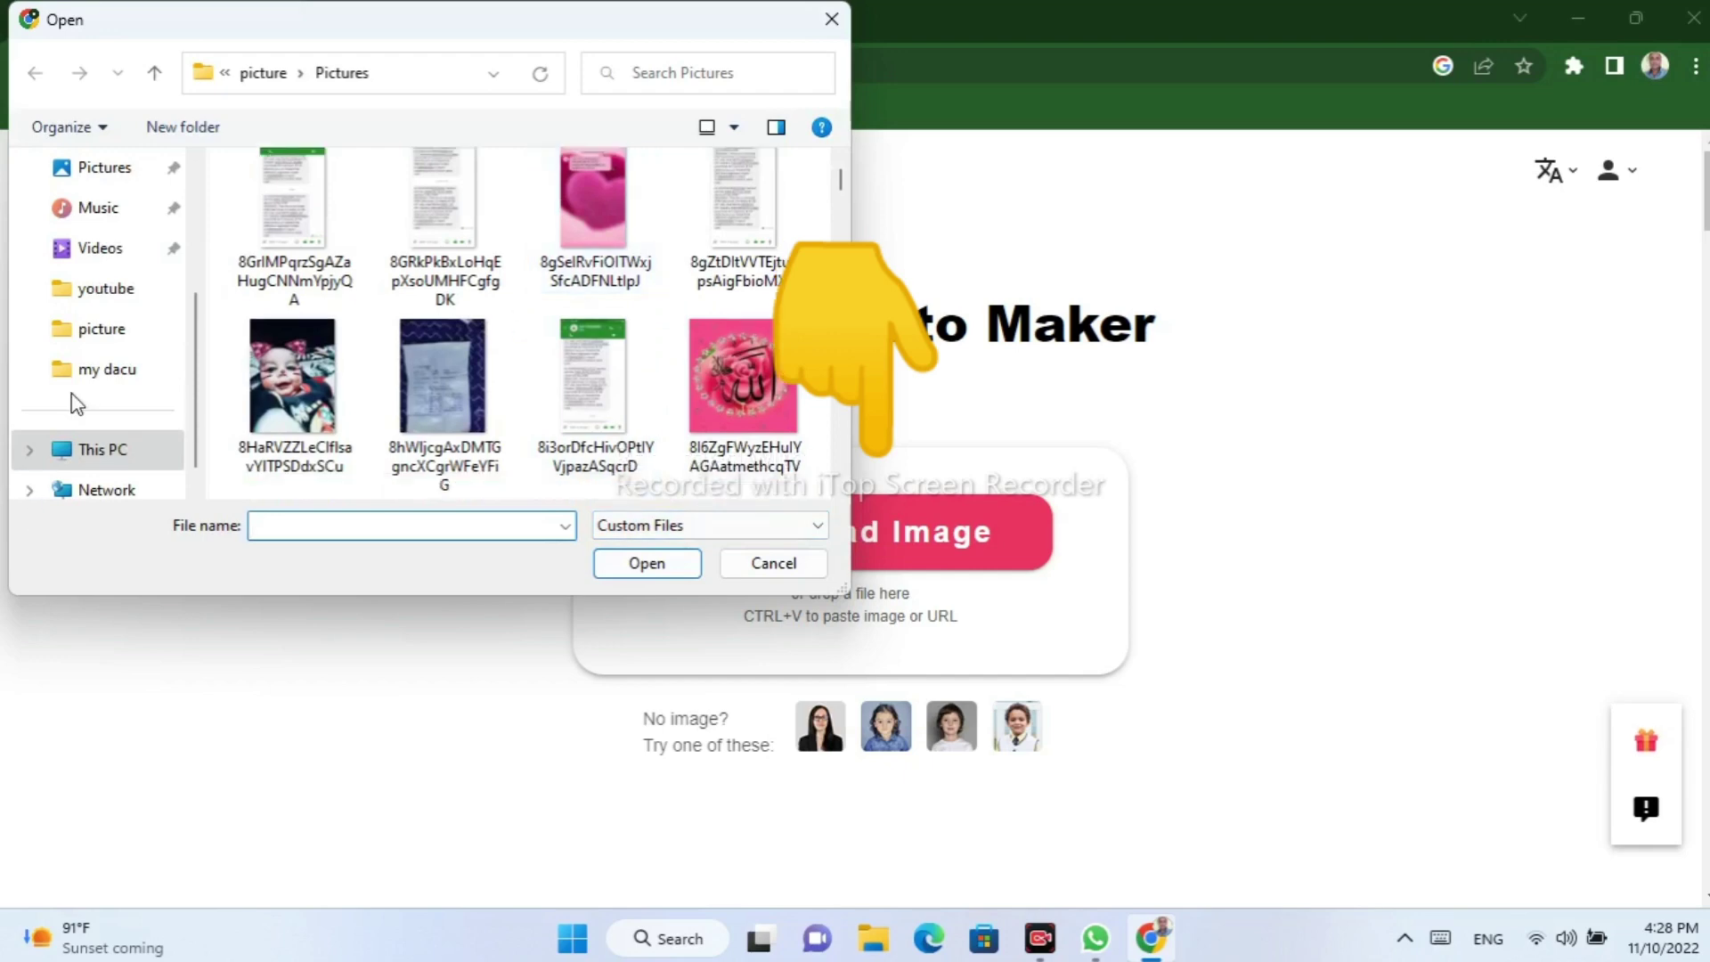
pyautogui.click(107, 307)
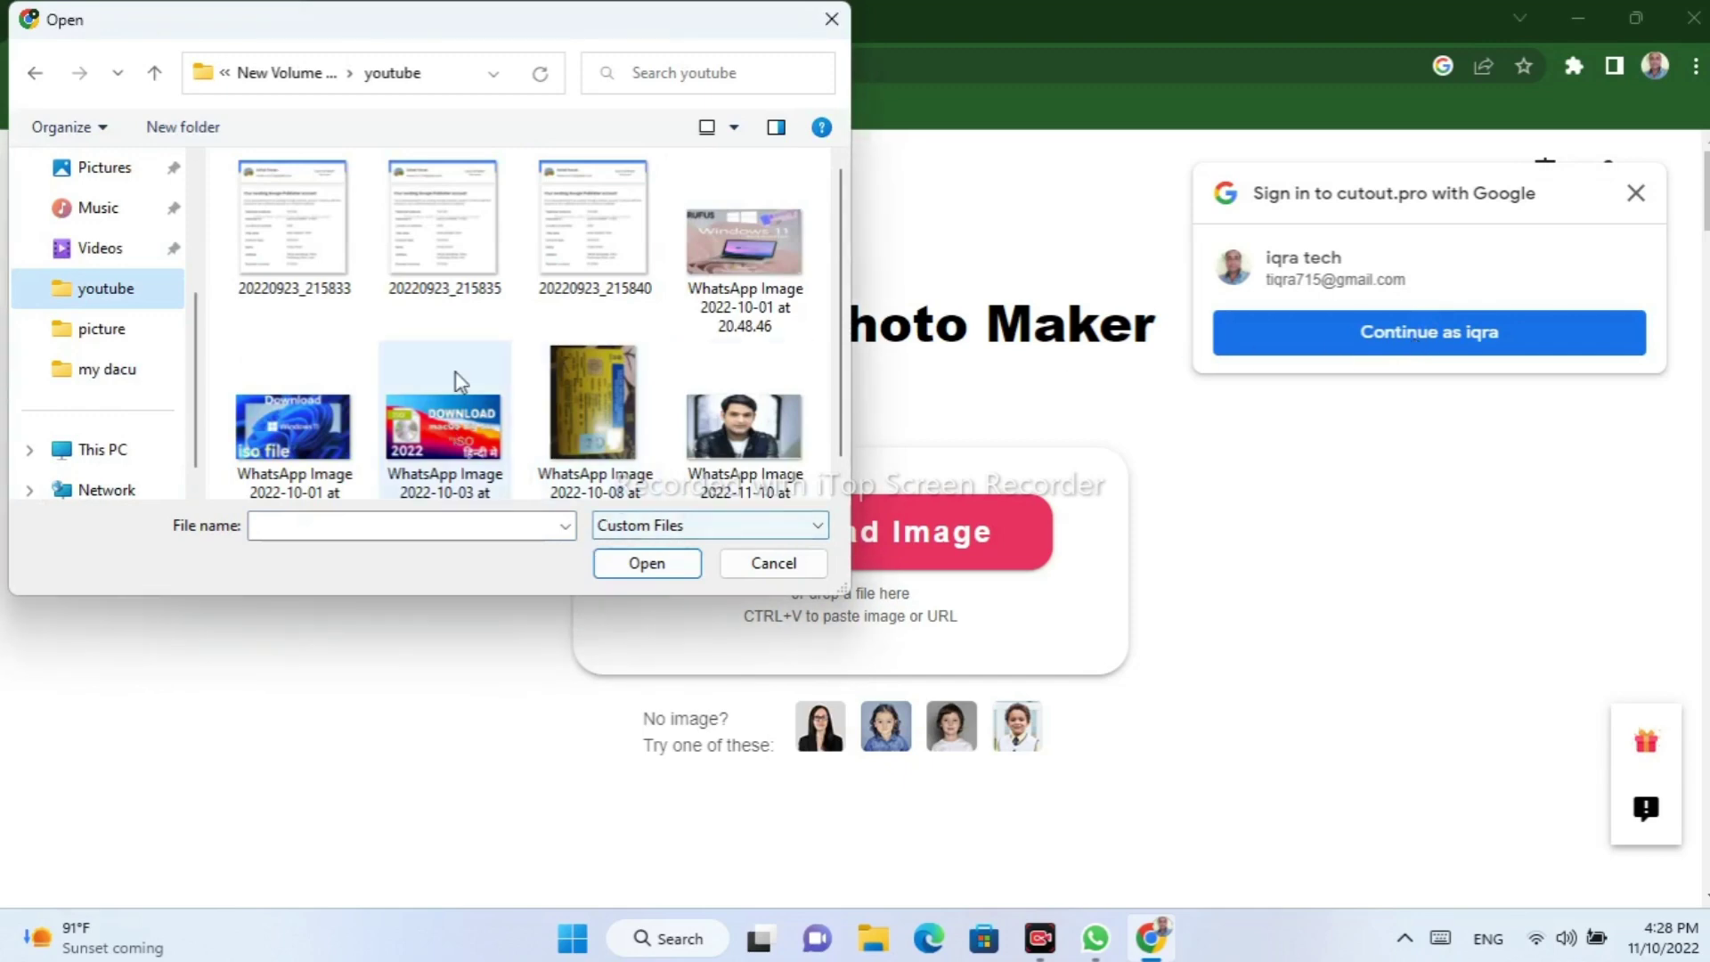
pyautogui.scroll(-1, 510, 303)
pyautogui.click(745, 401)
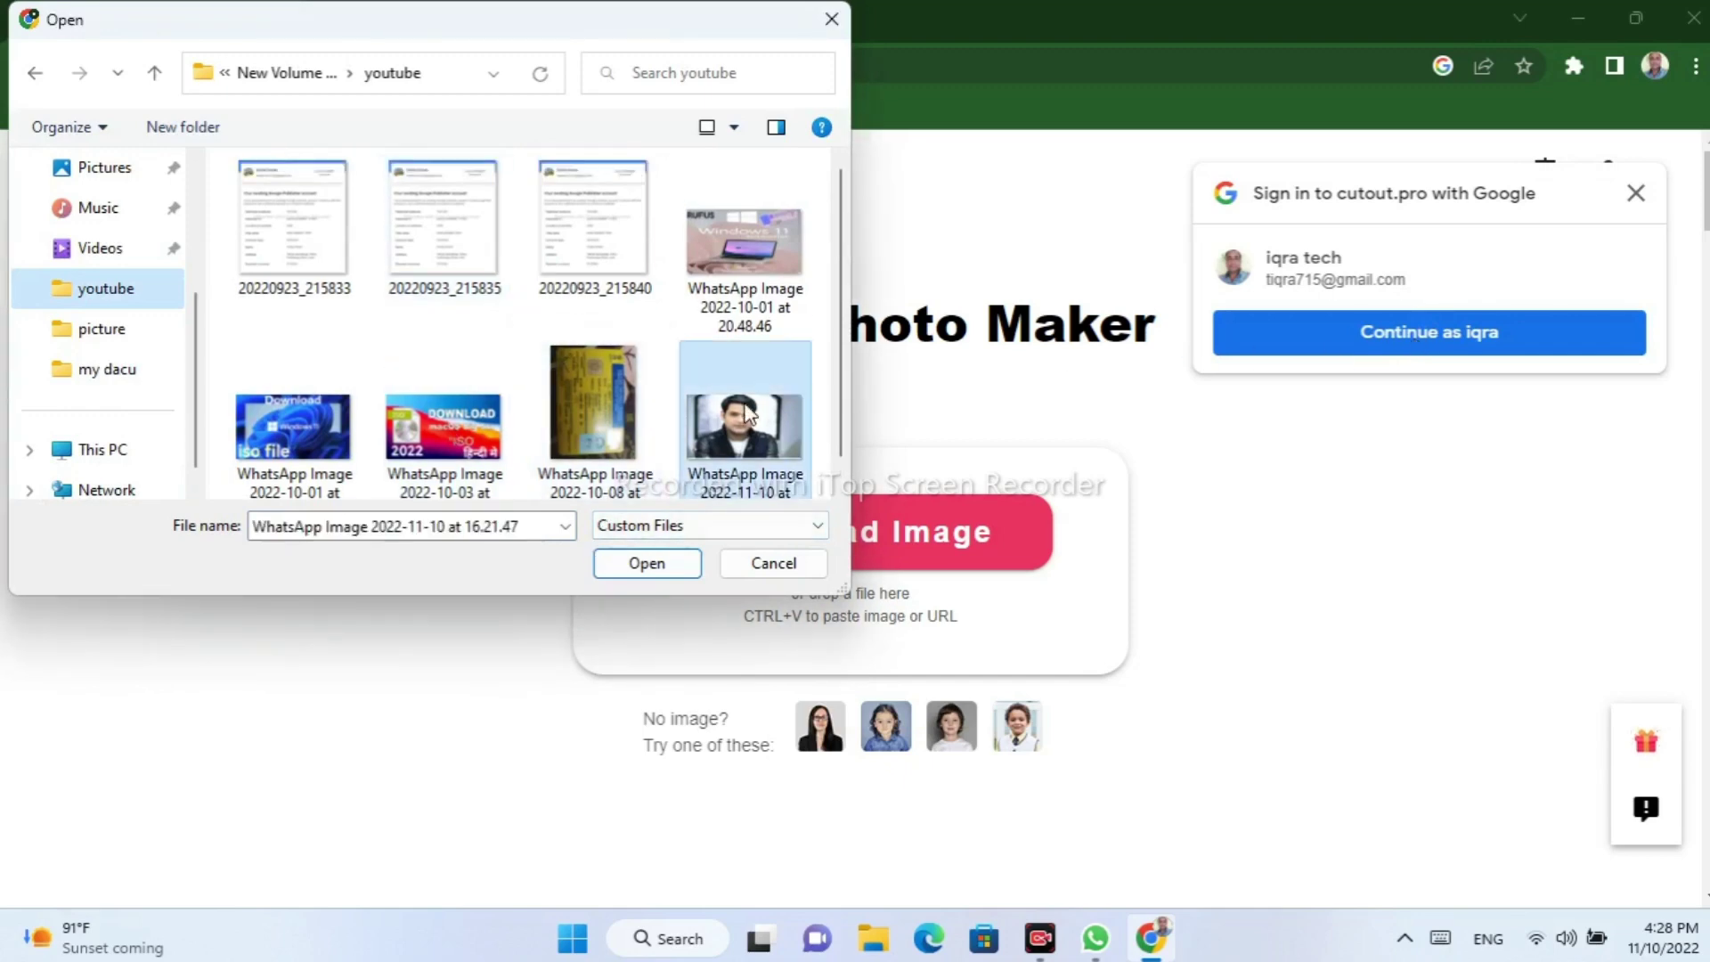
pyautogui.click(656, 570)
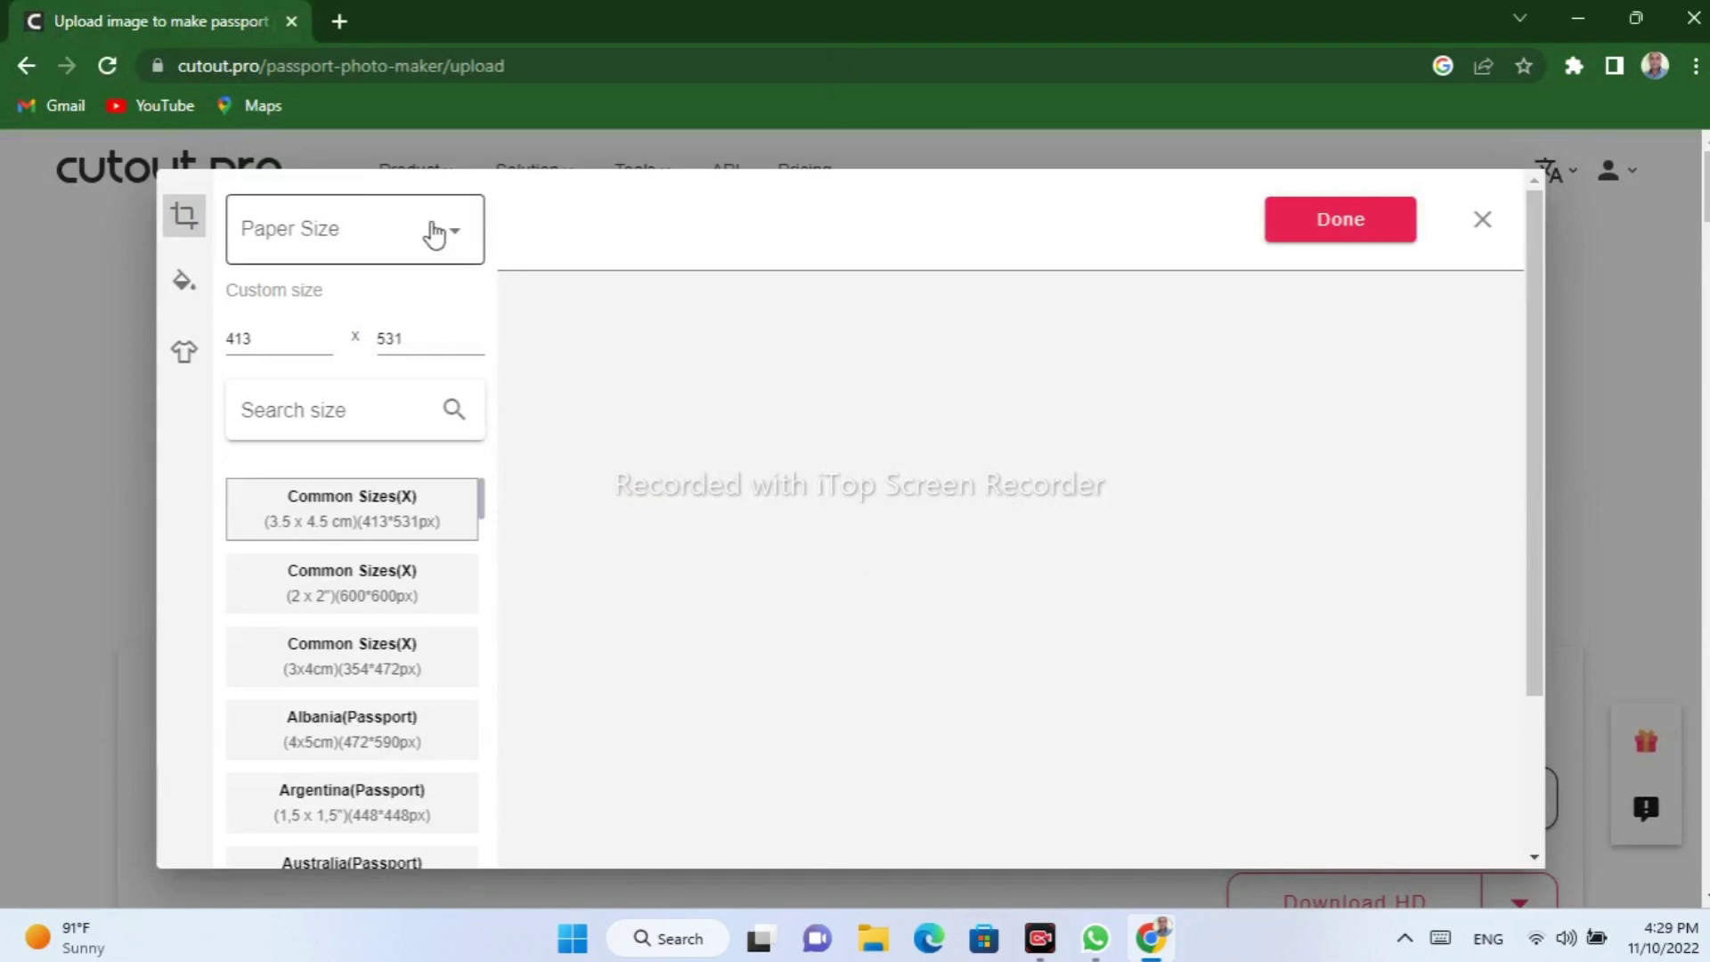
# Switch the paper size to A4 (29.7 x 21 cm) and check the tiled preview.
pyautogui.click(457, 239)
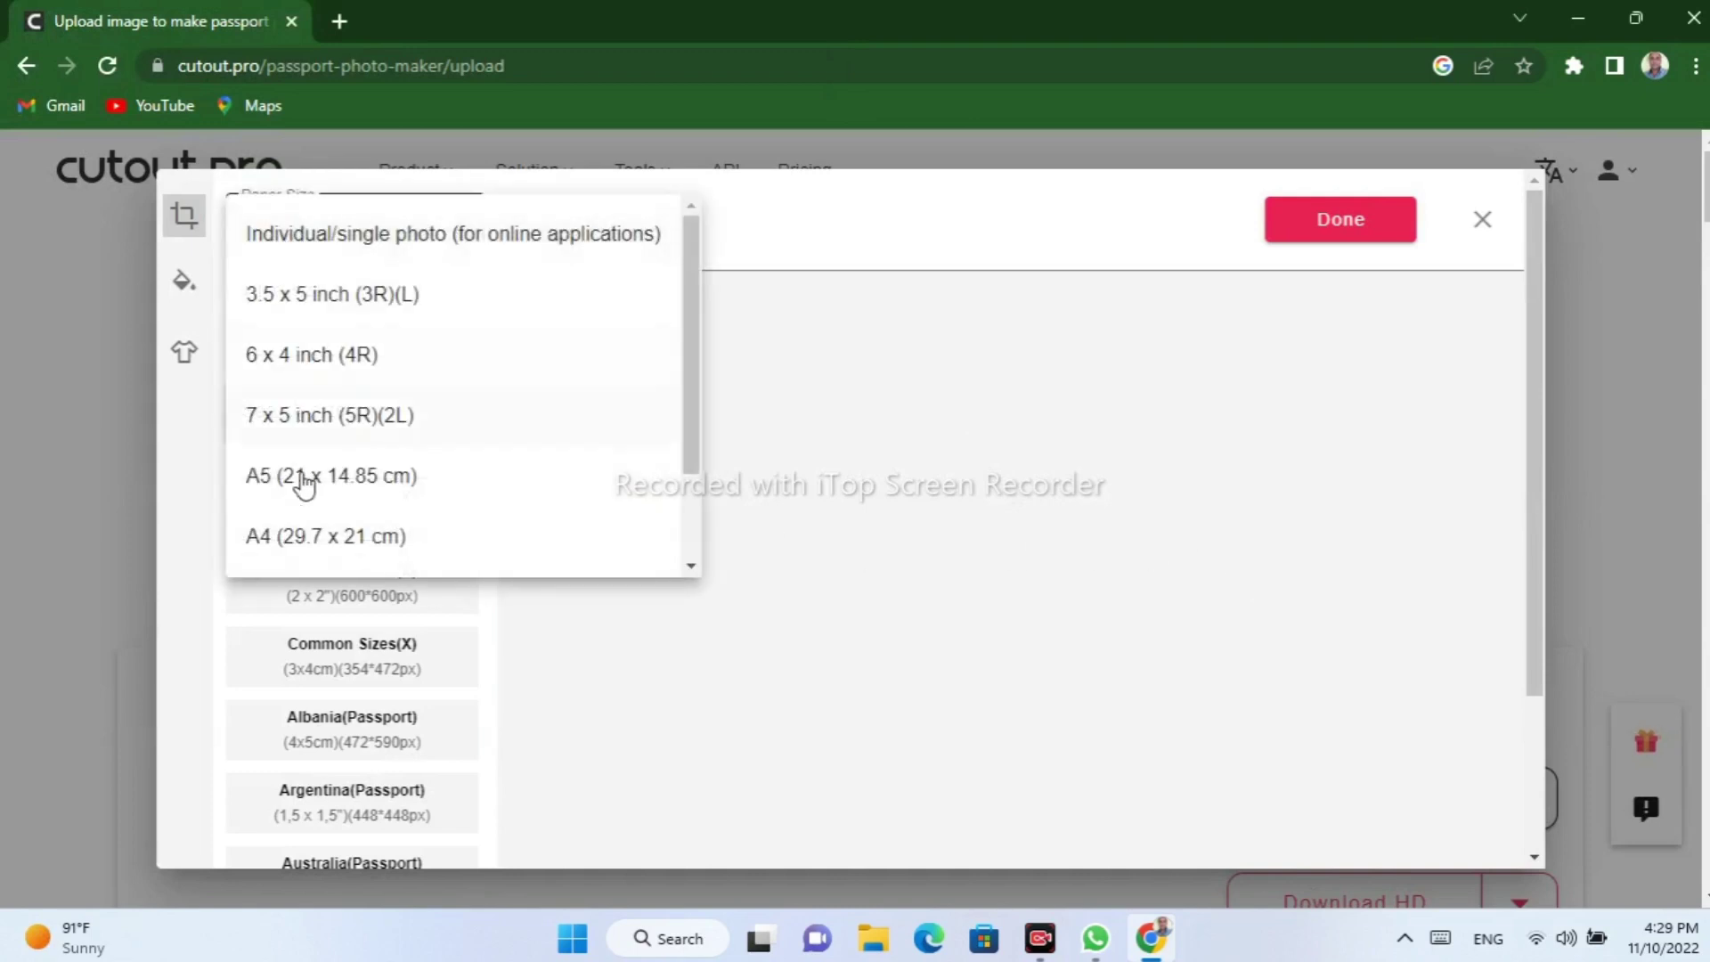
pyautogui.click(309, 539)
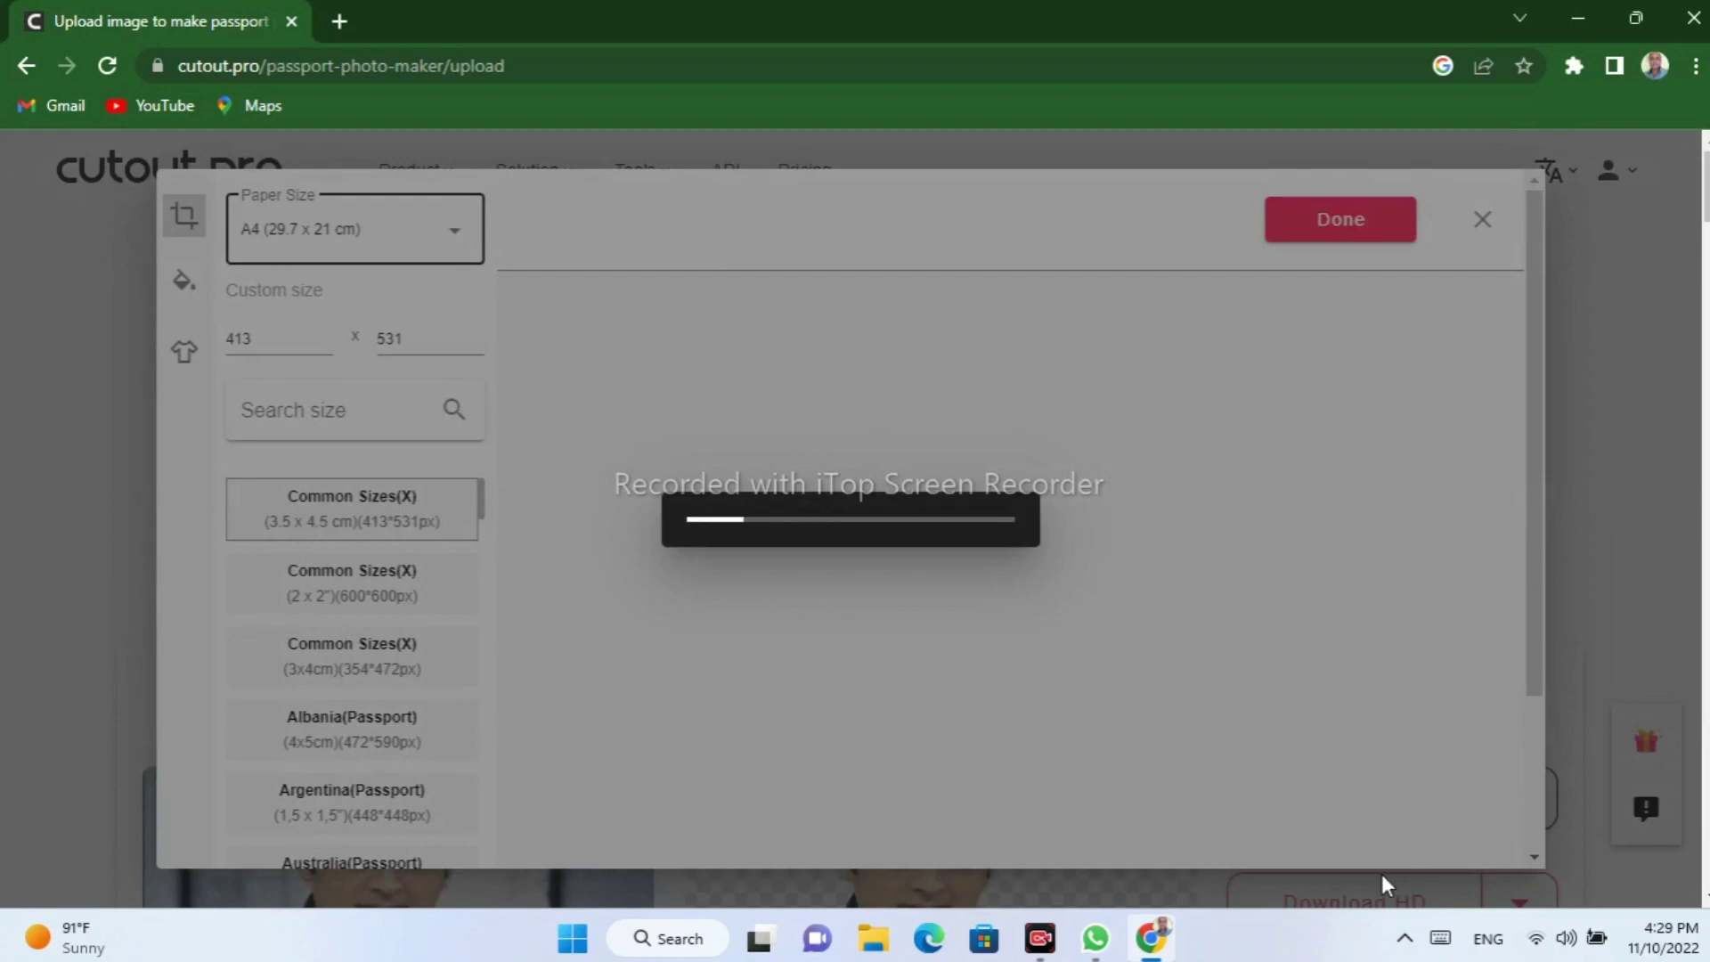
pyautogui.scroll(-2, 1079, 489)
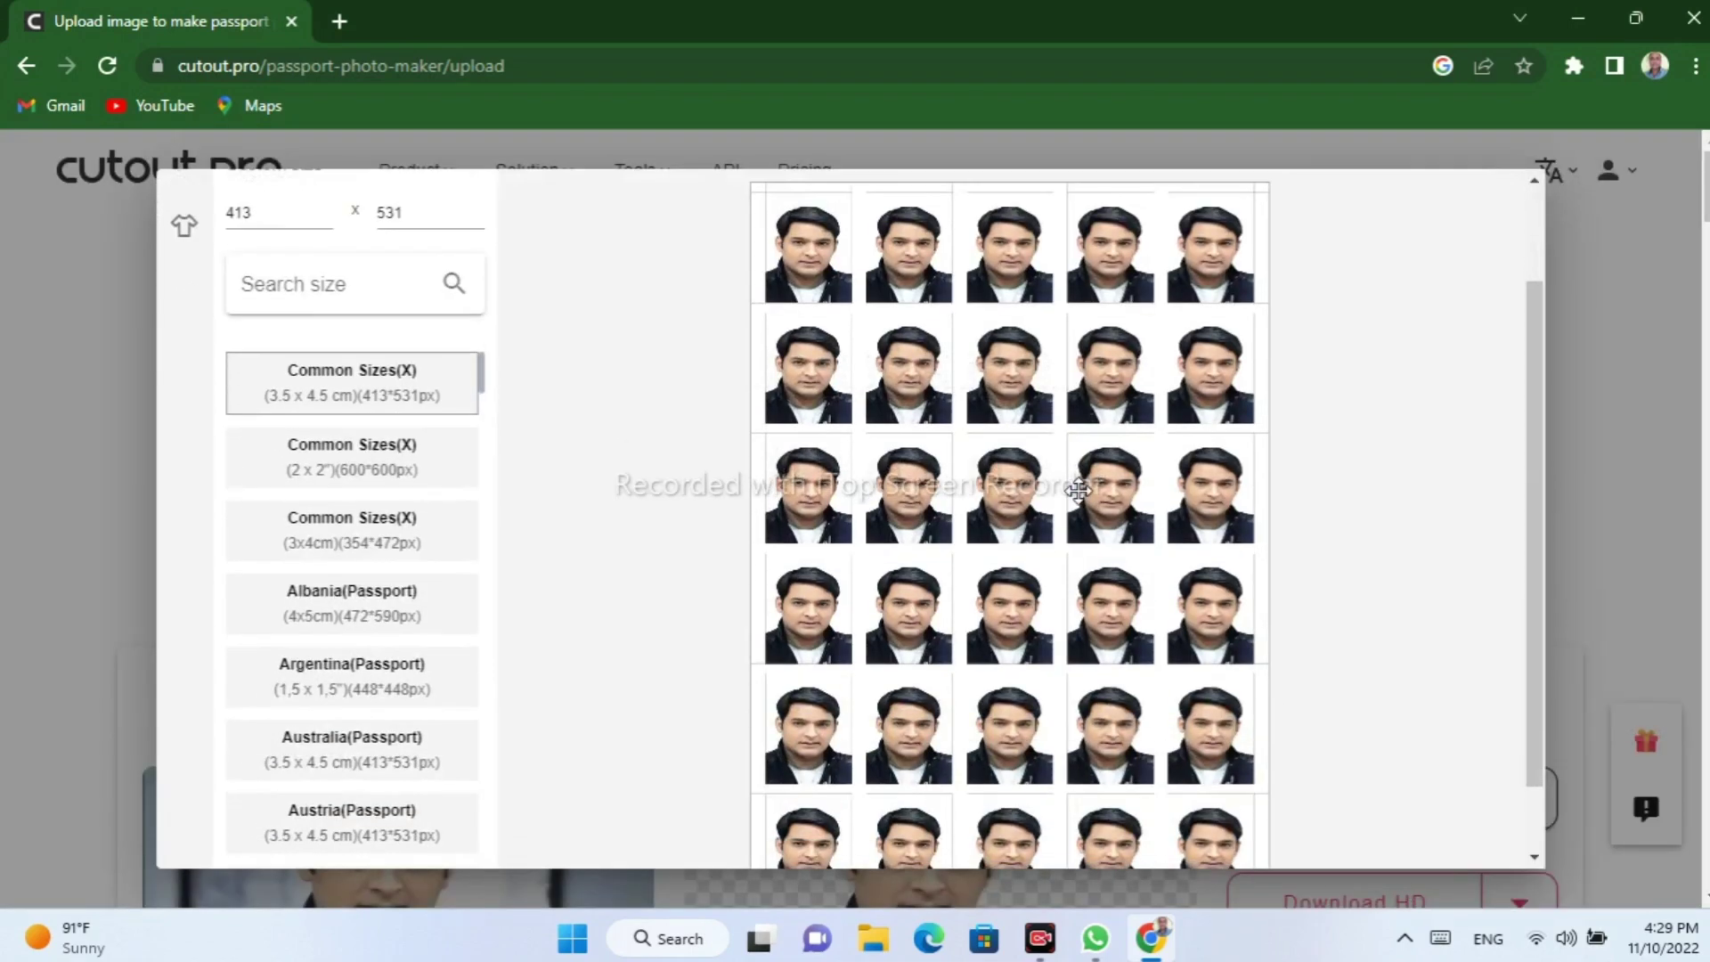
pyautogui.scroll(2, 1079, 489)
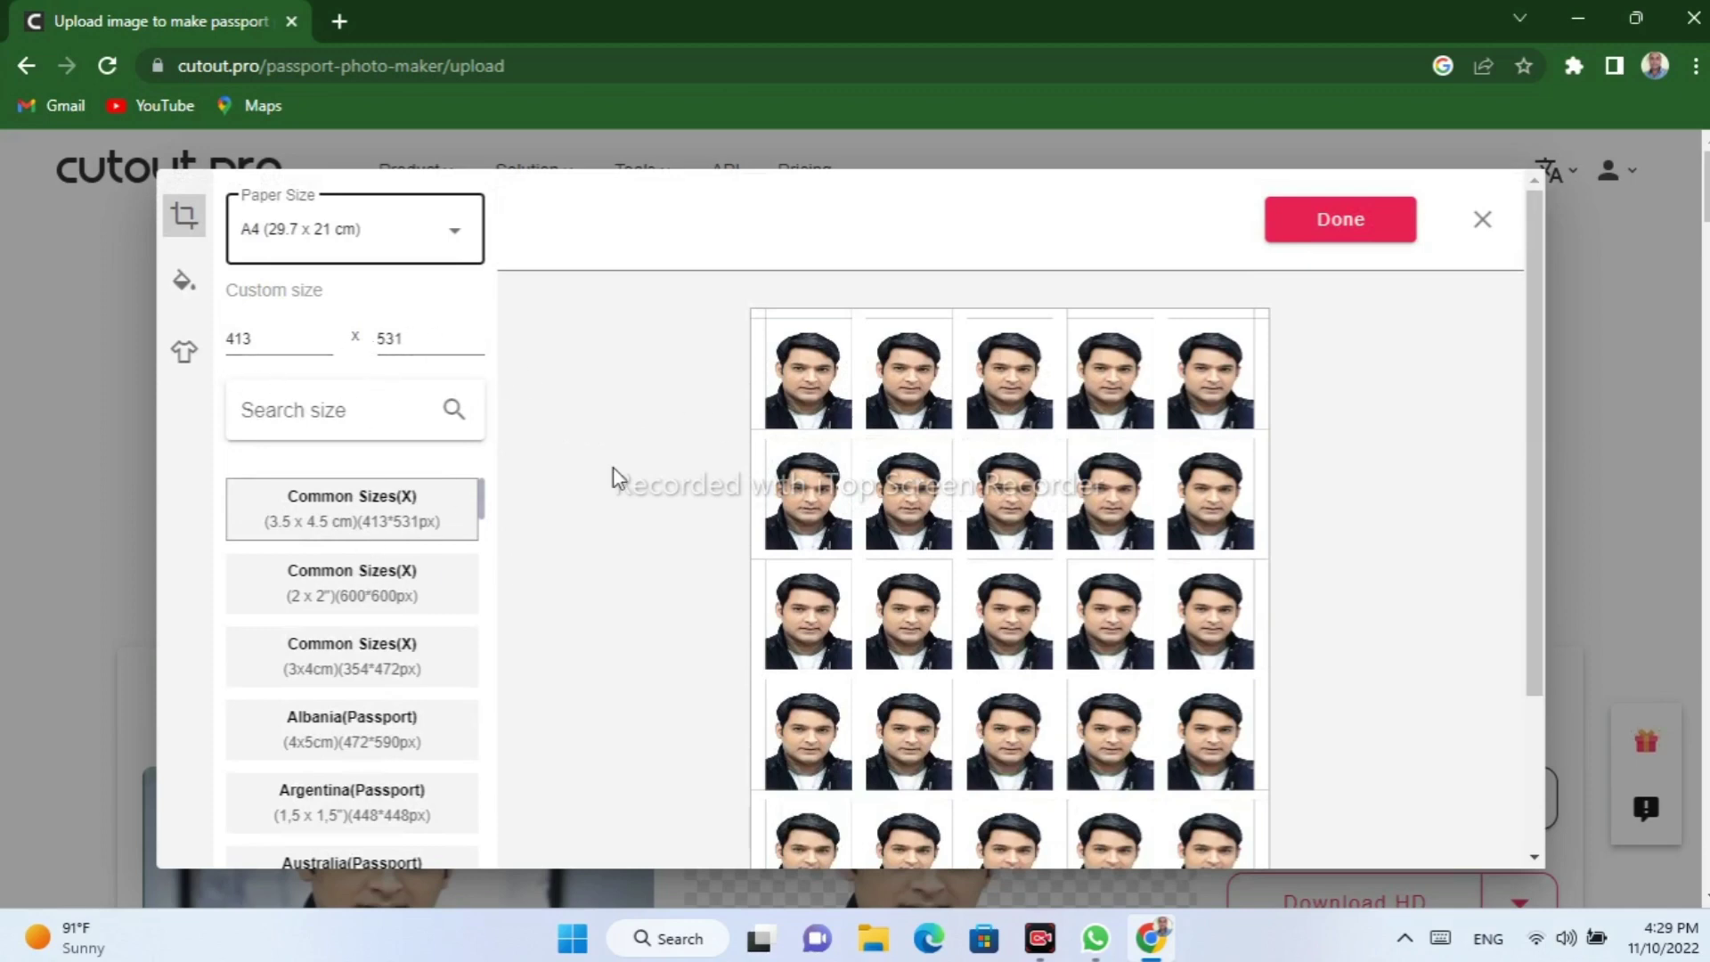
# Try blue, cyan, dark navy and a light-blue gradient as the photo background.
pyautogui.click(183, 283)
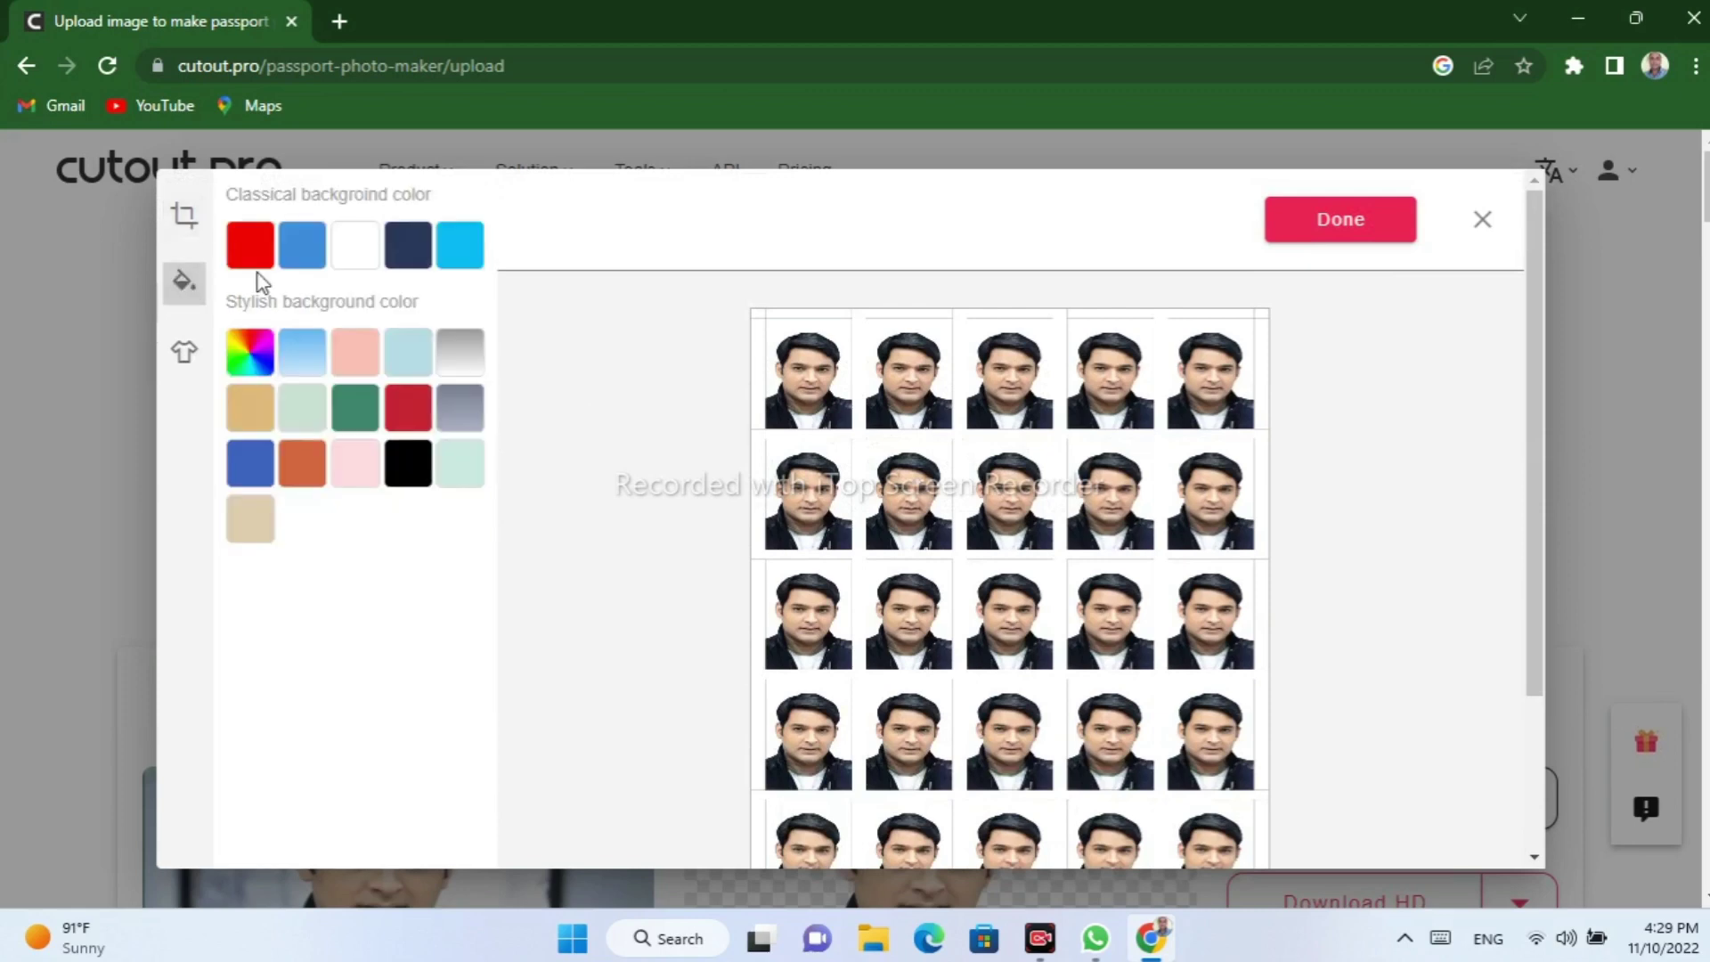
pyautogui.click(293, 266)
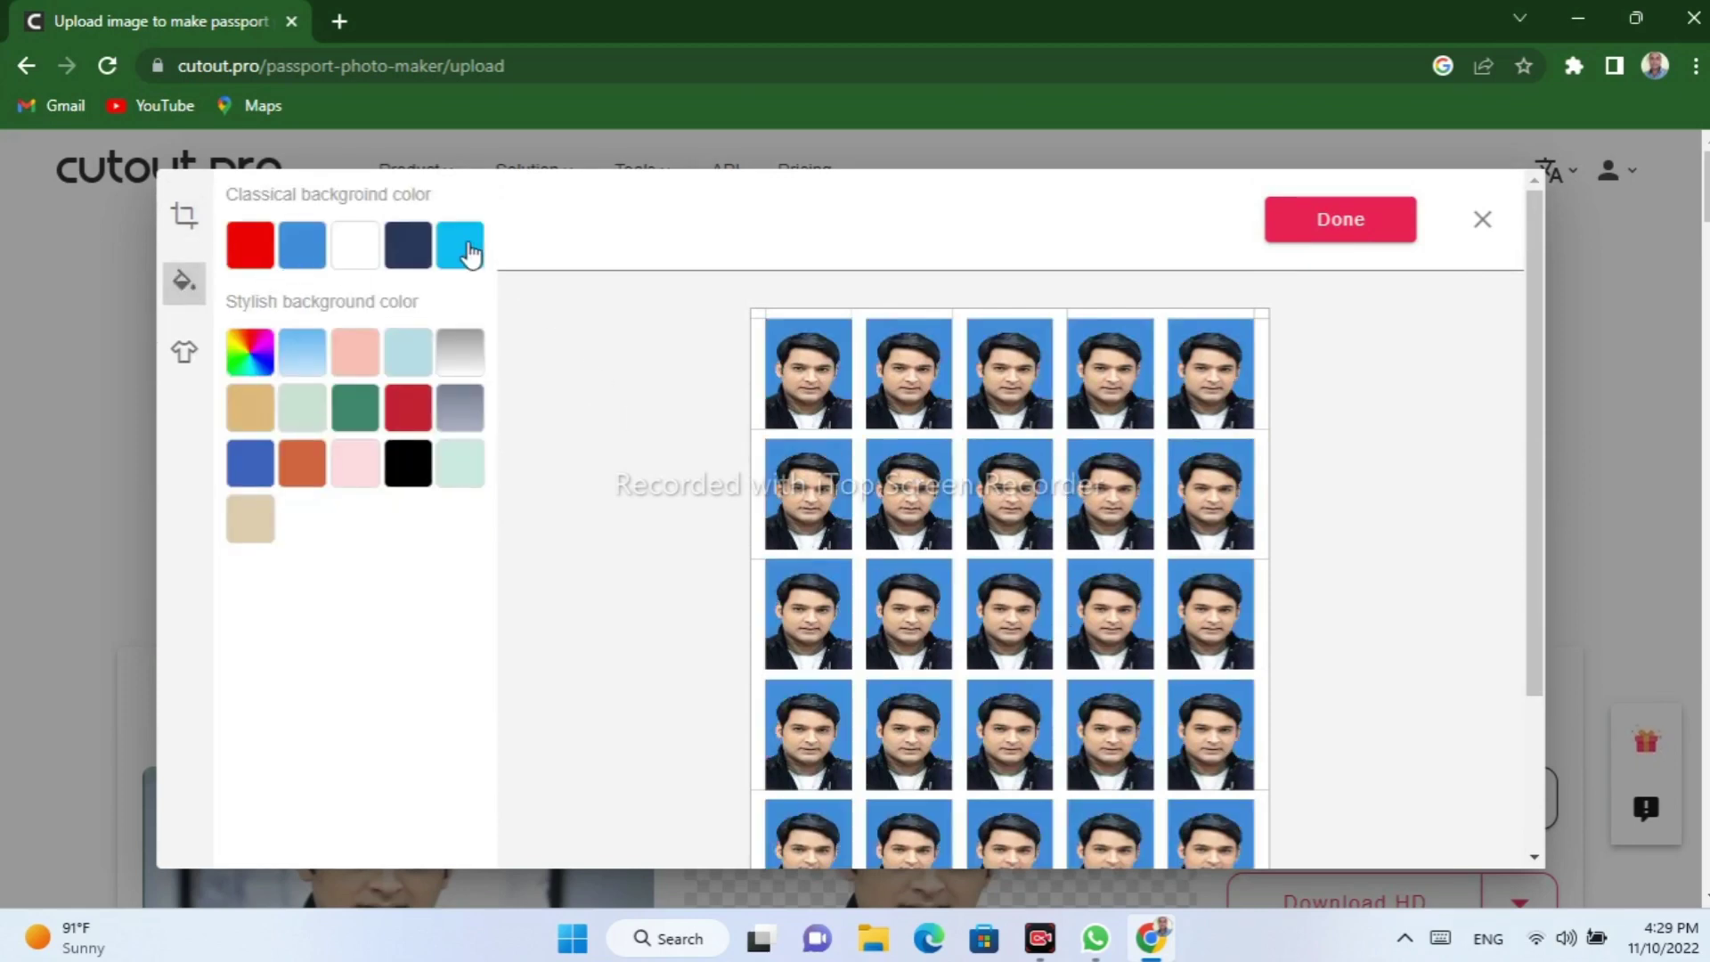
pyautogui.click(469, 255)
pyautogui.click(410, 258)
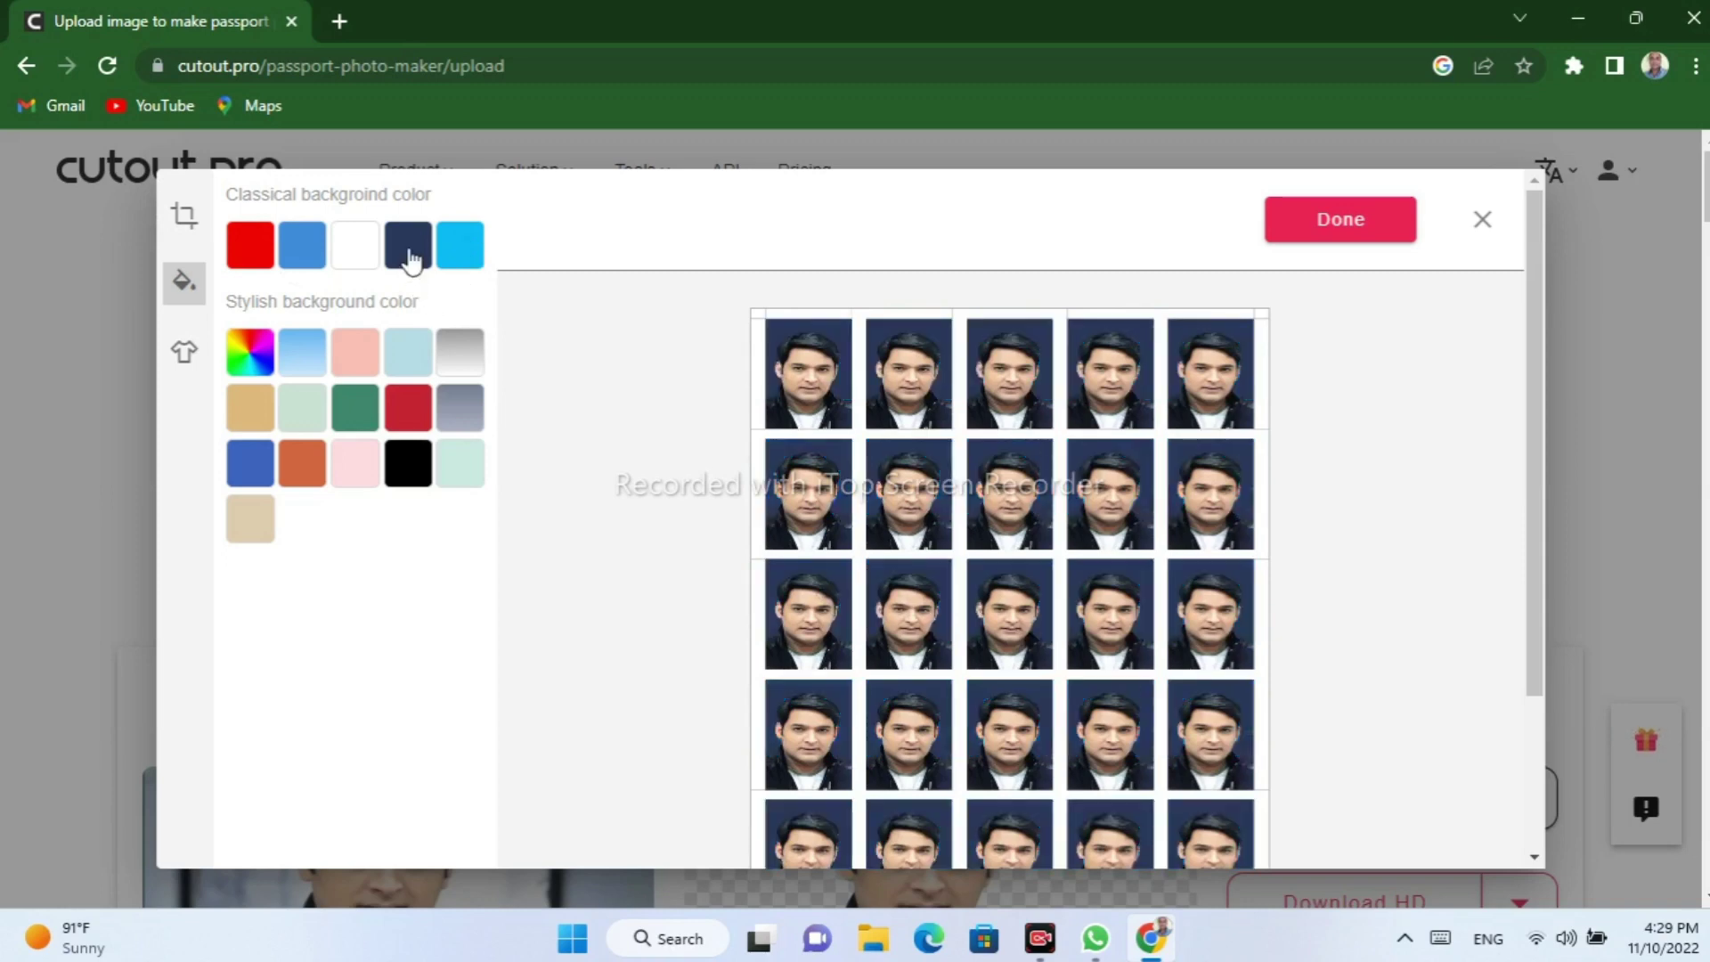
pyautogui.click(261, 366)
pyautogui.click(307, 360)
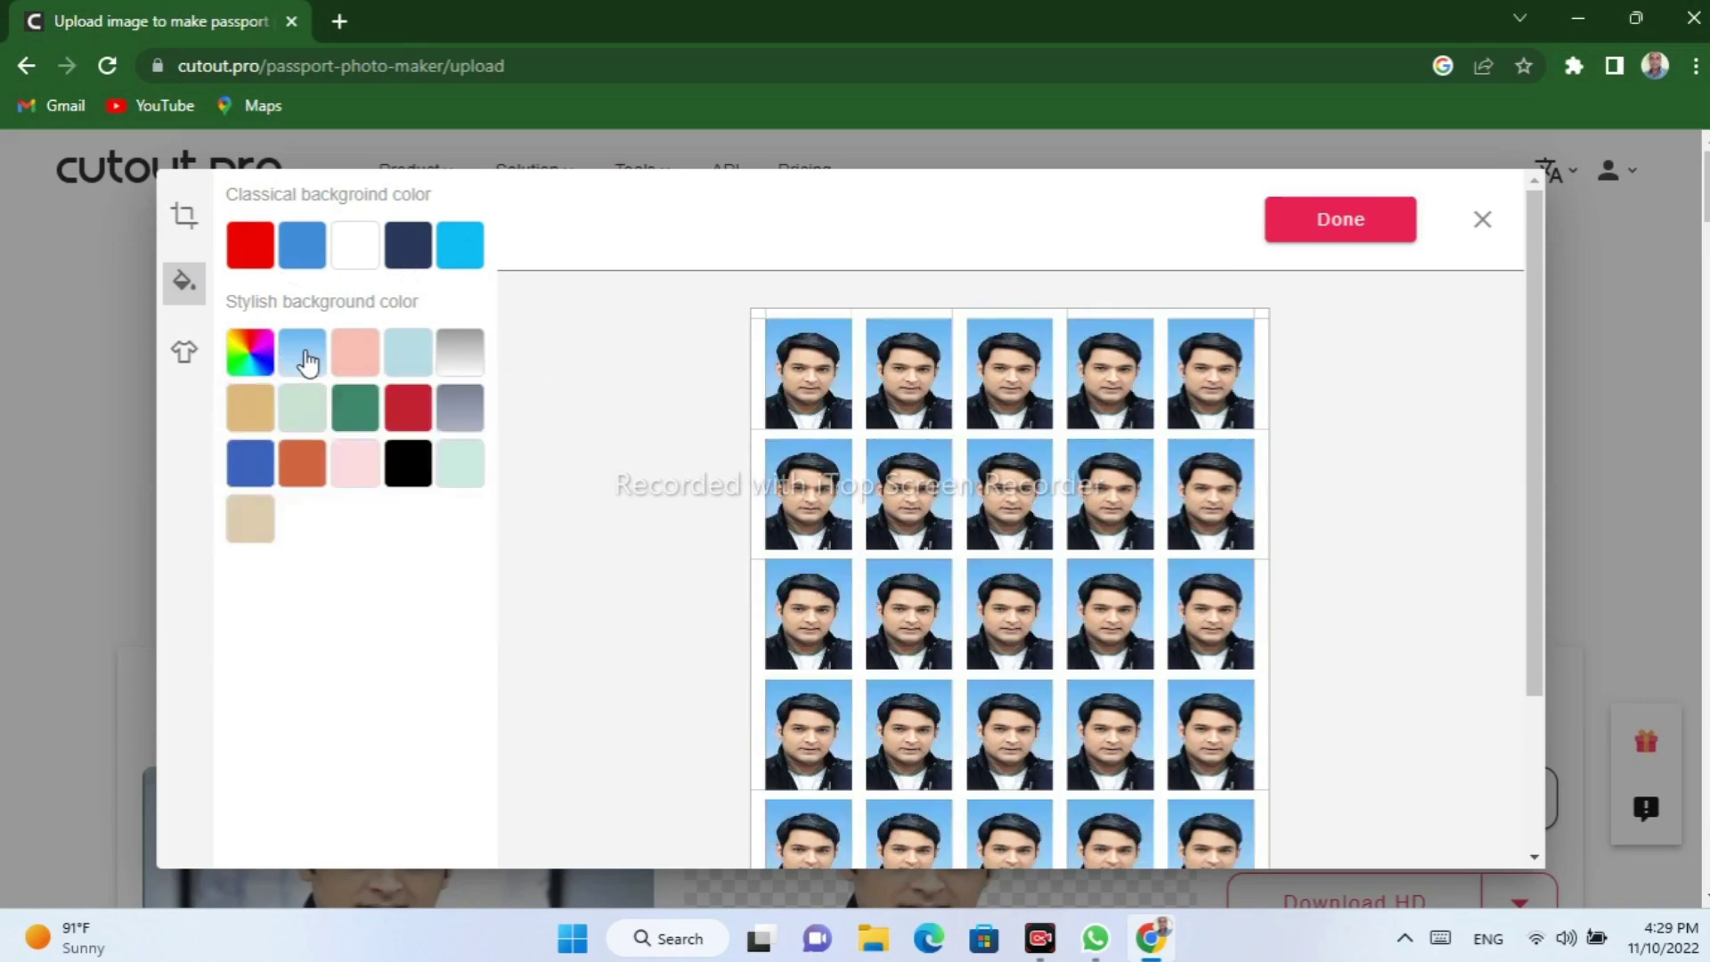
# Try green, navy and white backgrounds, then settle on blue.
pyautogui.click(349, 427)
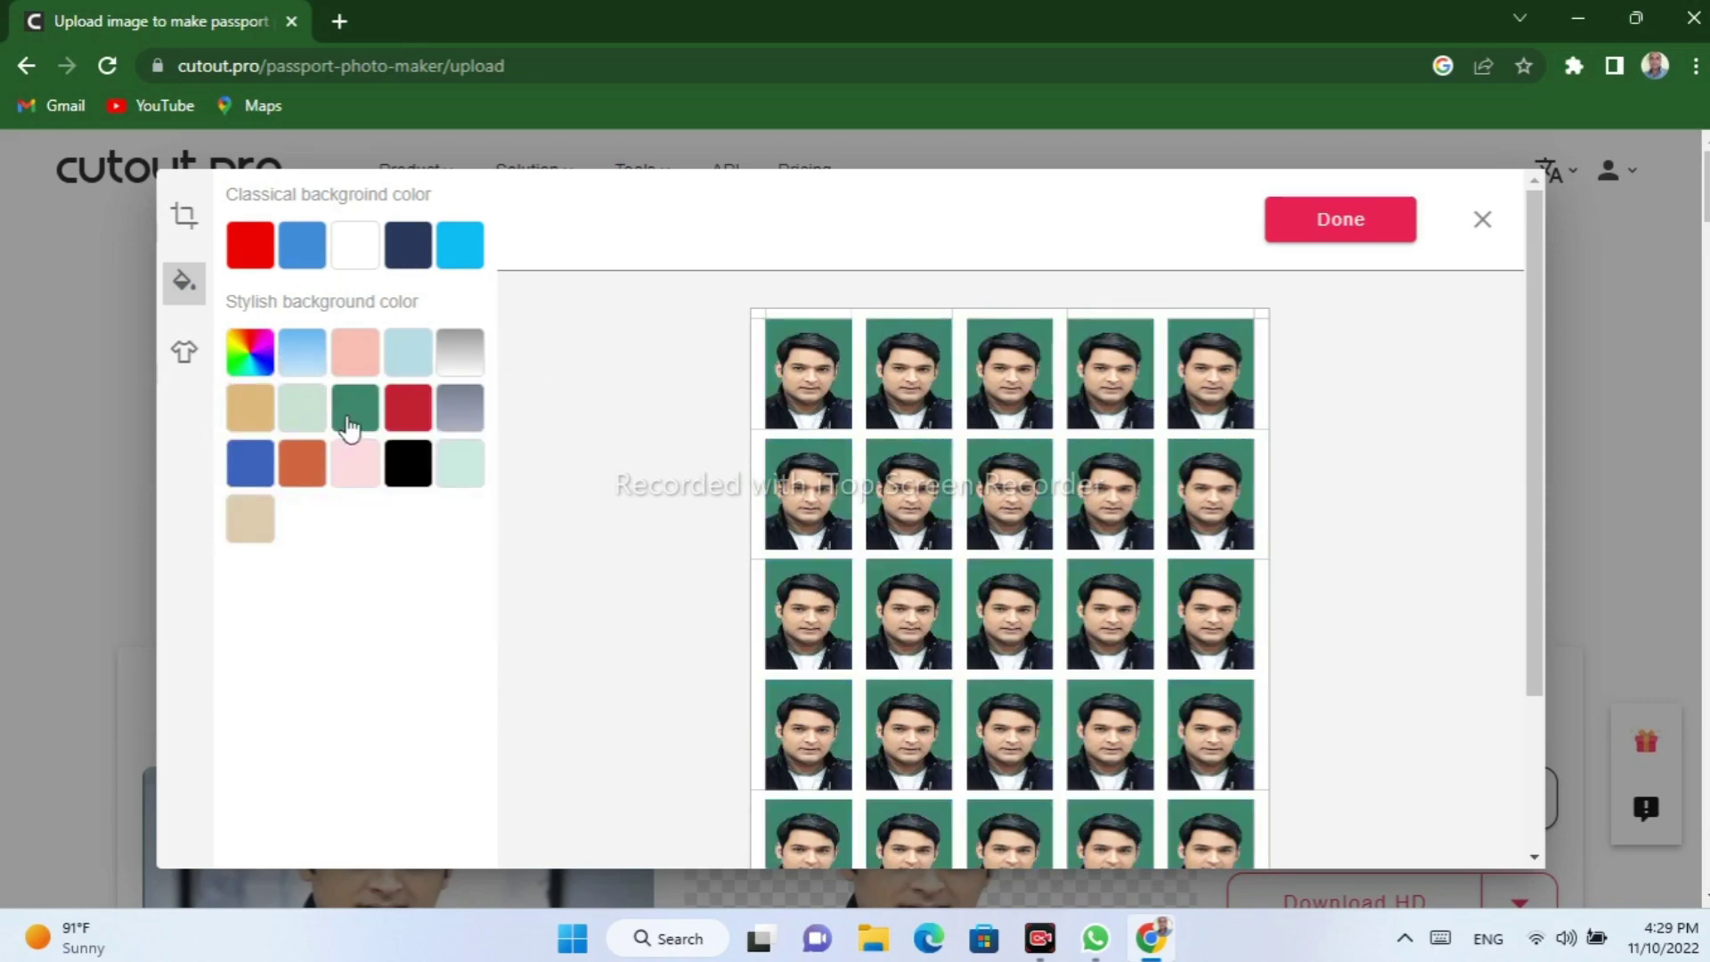
pyautogui.scroll(-3, 1065, 432)
pyautogui.scroll(3, 1075, 432)
pyautogui.click(412, 245)
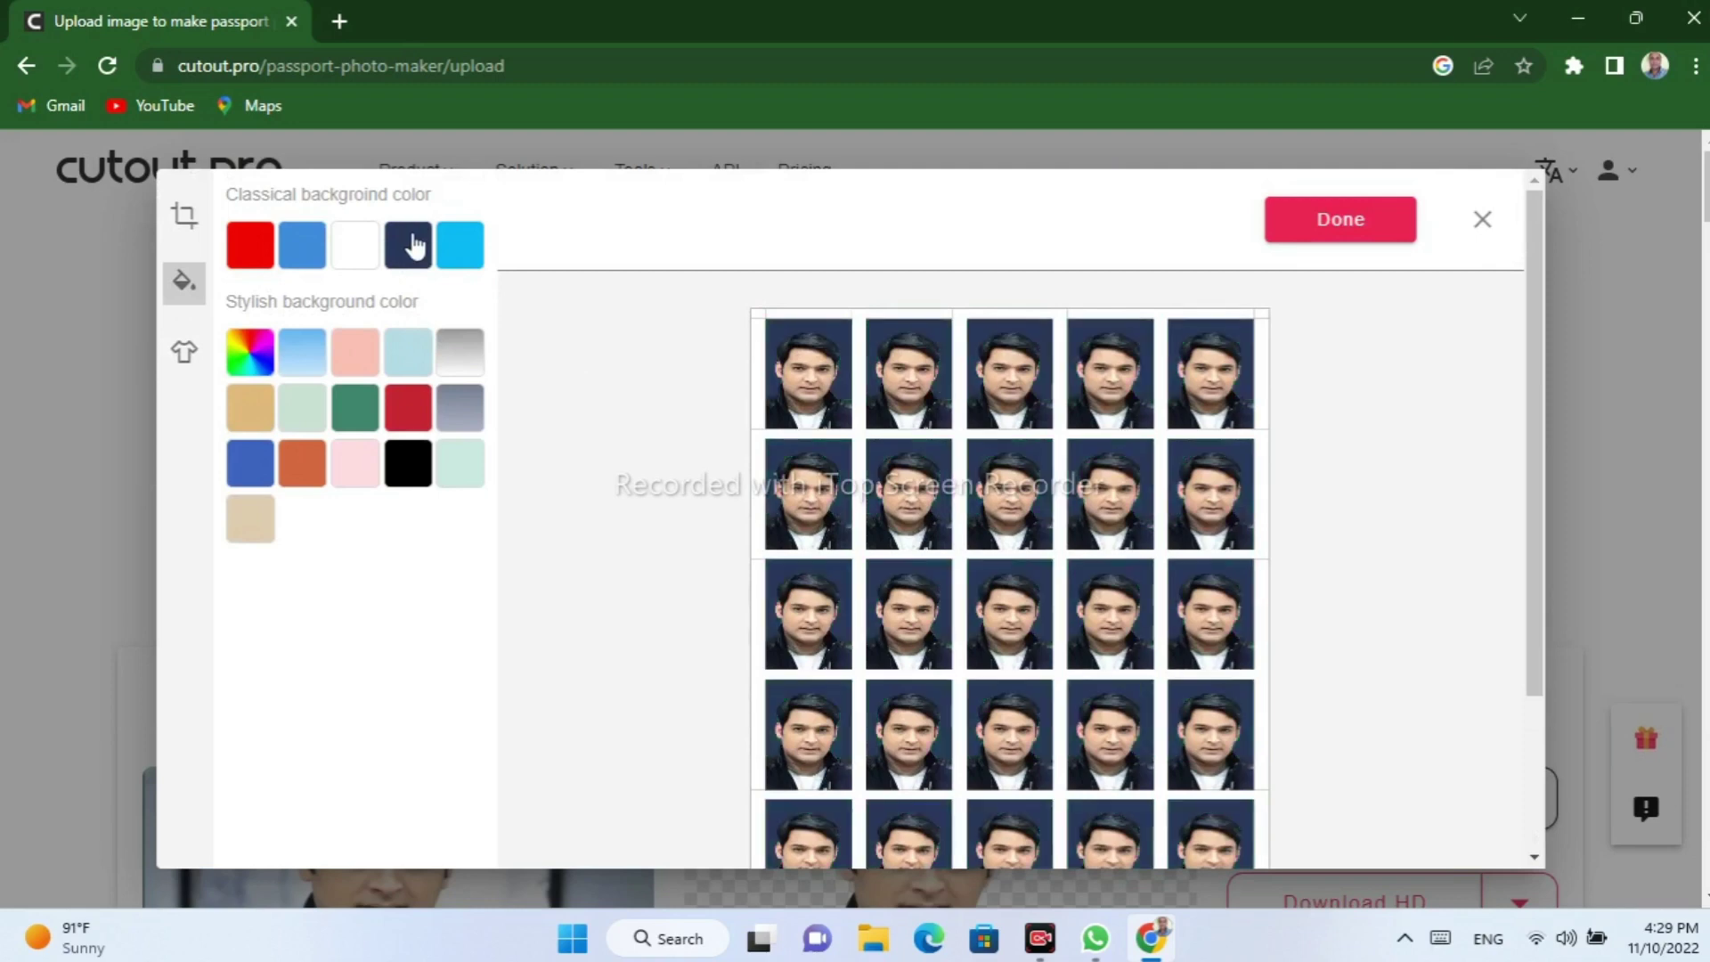
pyautogui.click(350, 258)
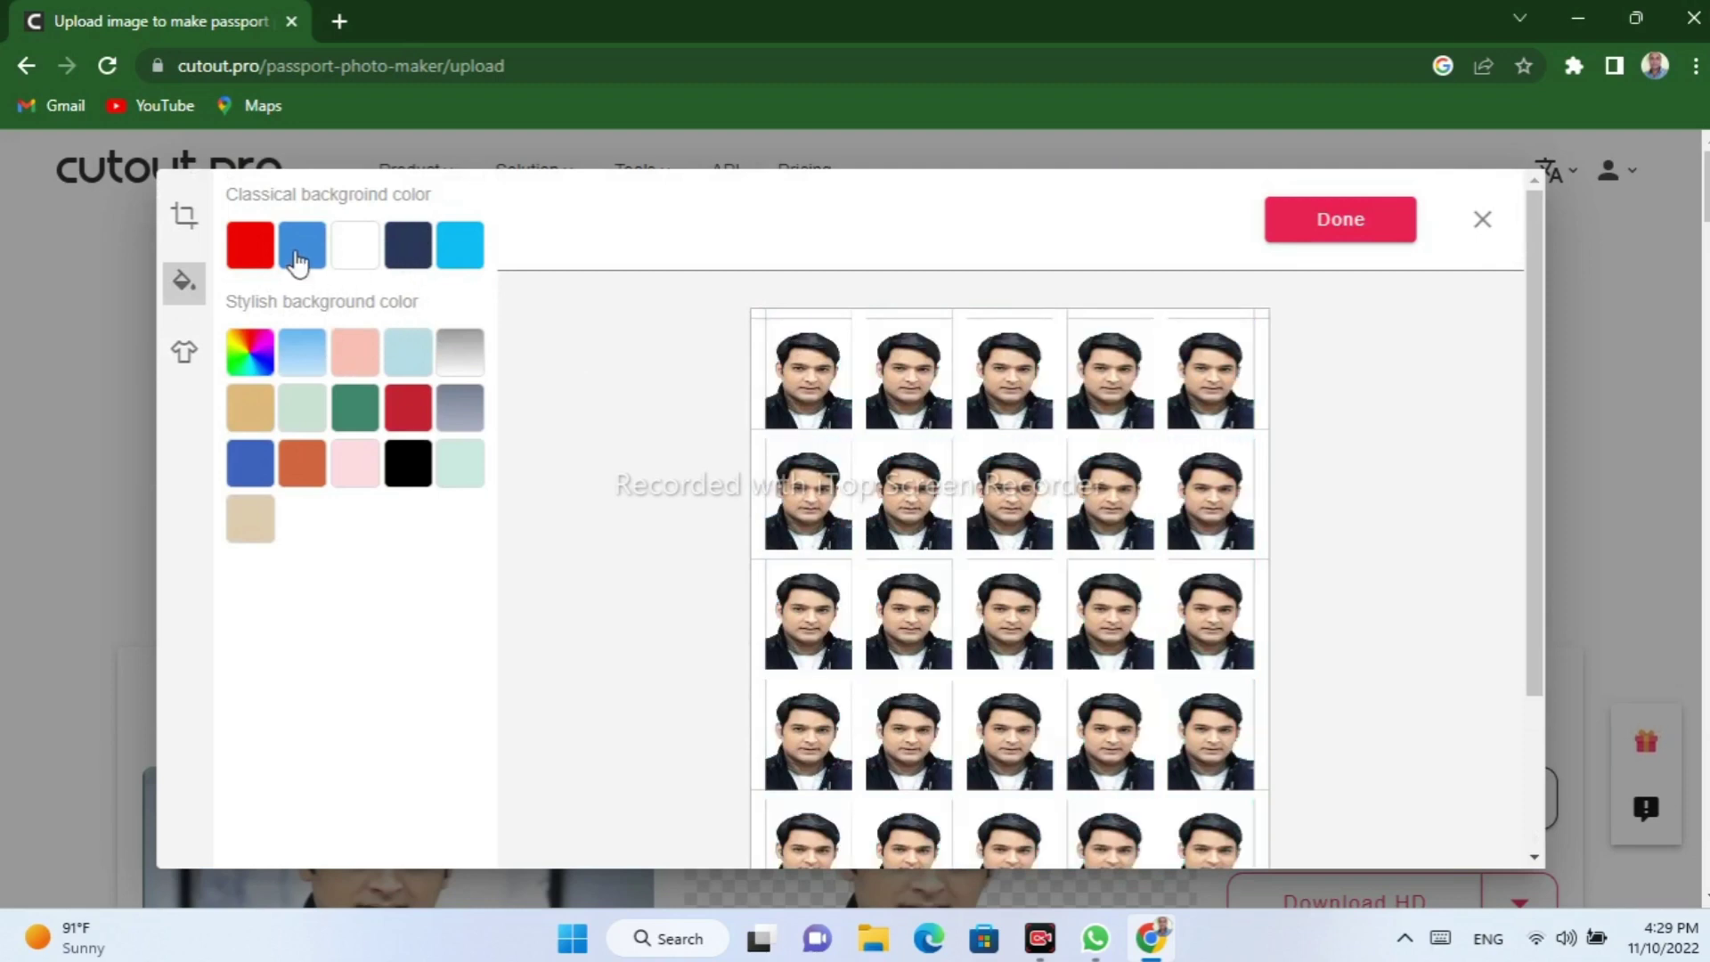
pyautogui.click(297, 260)
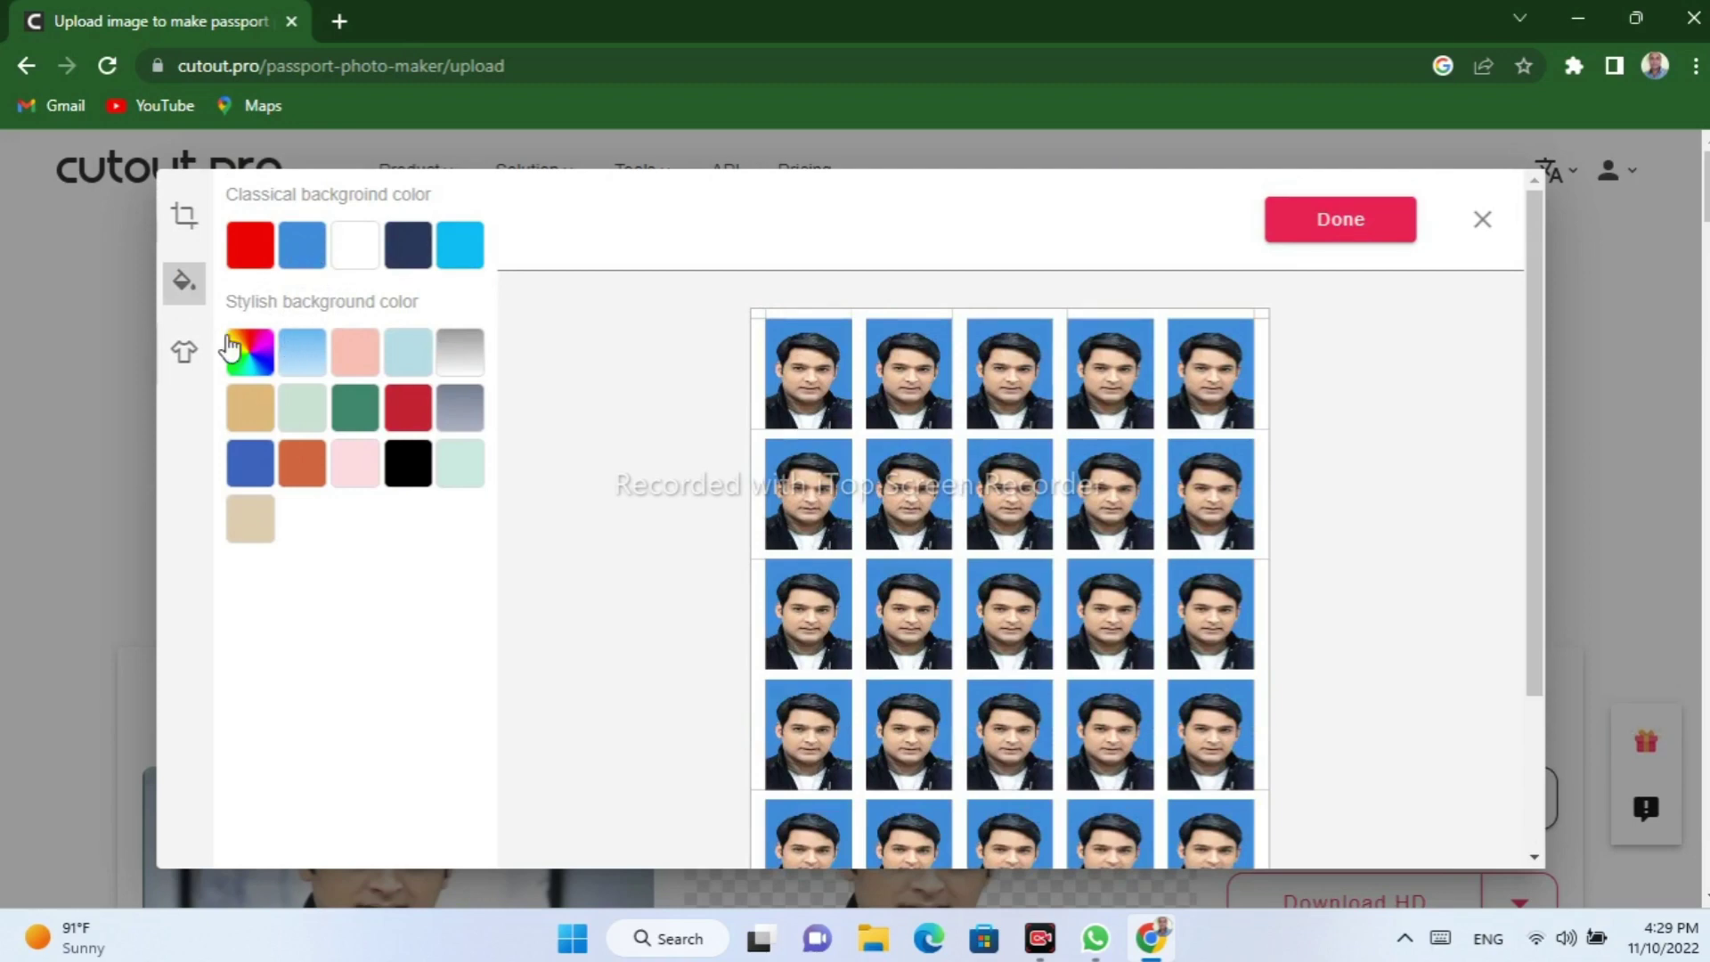
# Try the navy suit and blue shirt outfits, then choose the vest, shirt and tie outfit.
pyautogui.click(185, 352)
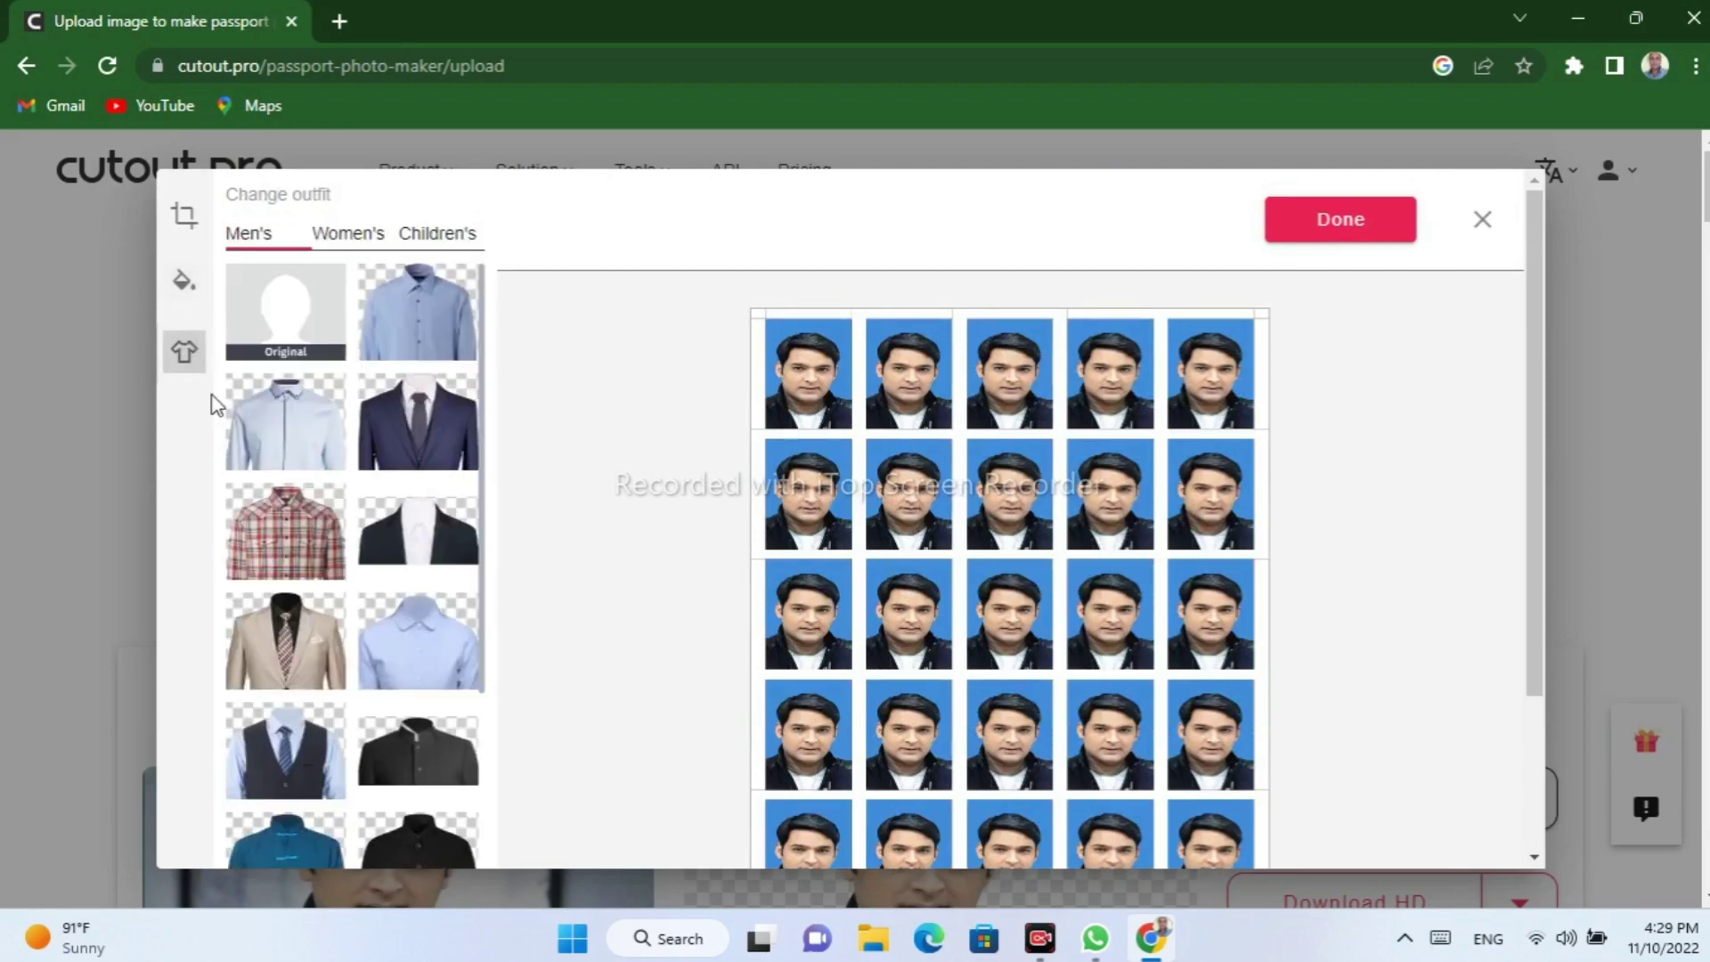
pyautogui.click(437, 414)
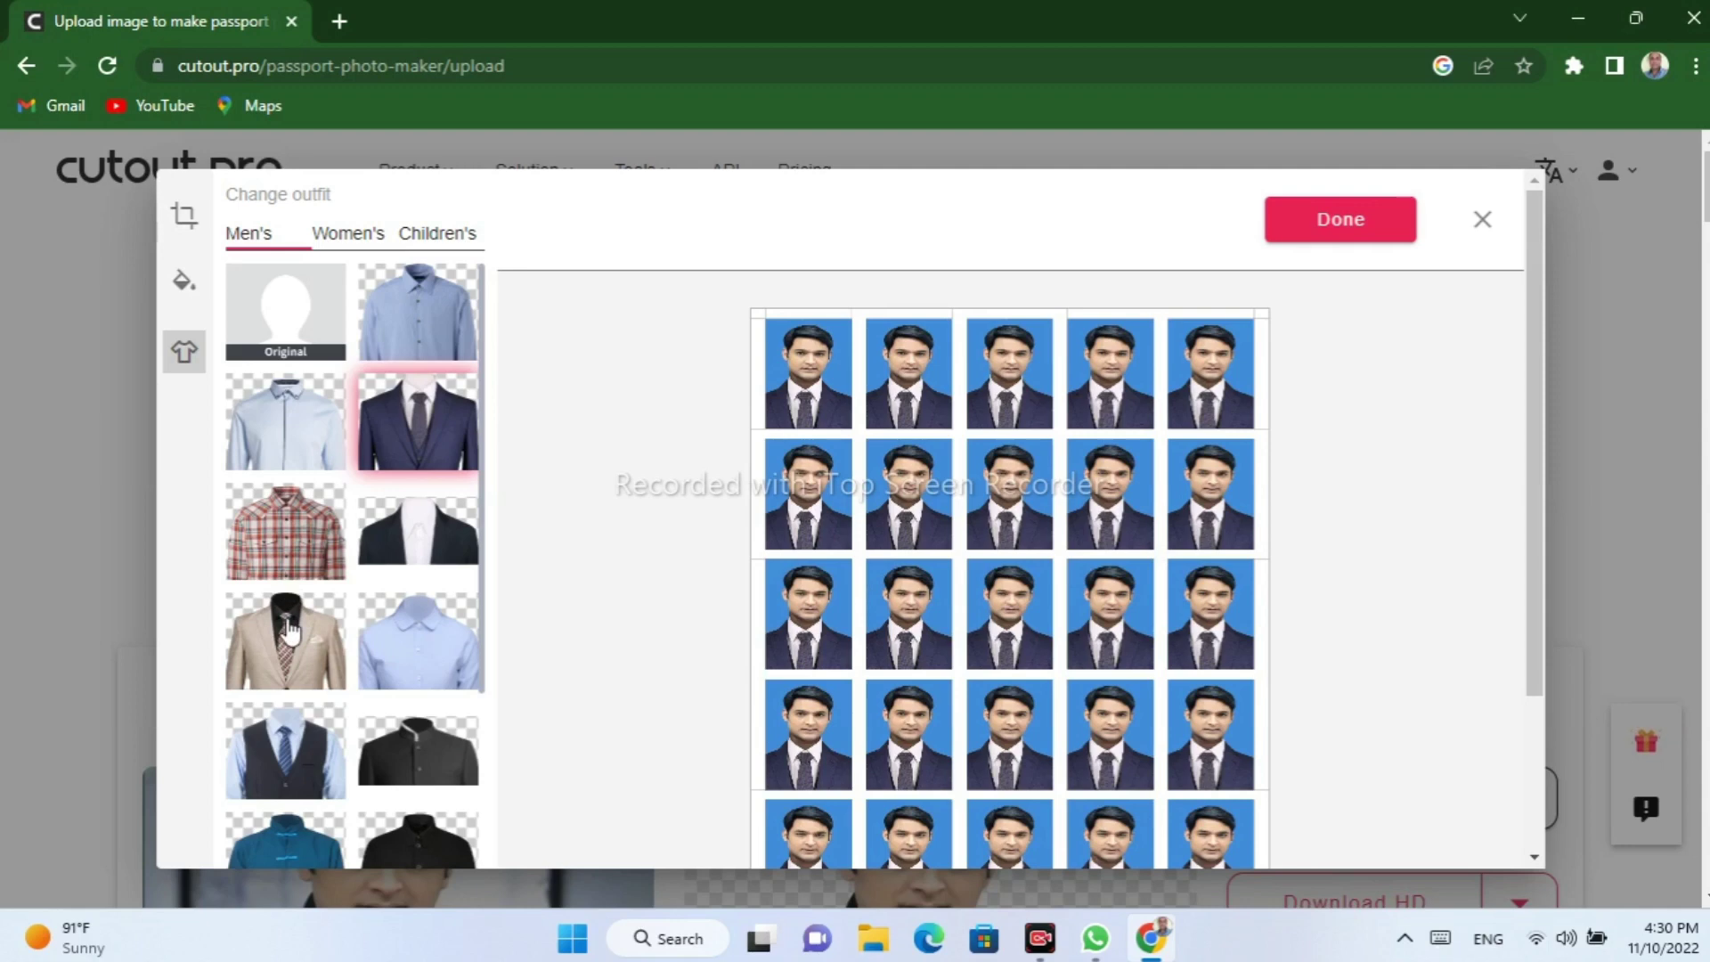
pyautogui.click(436, 336)
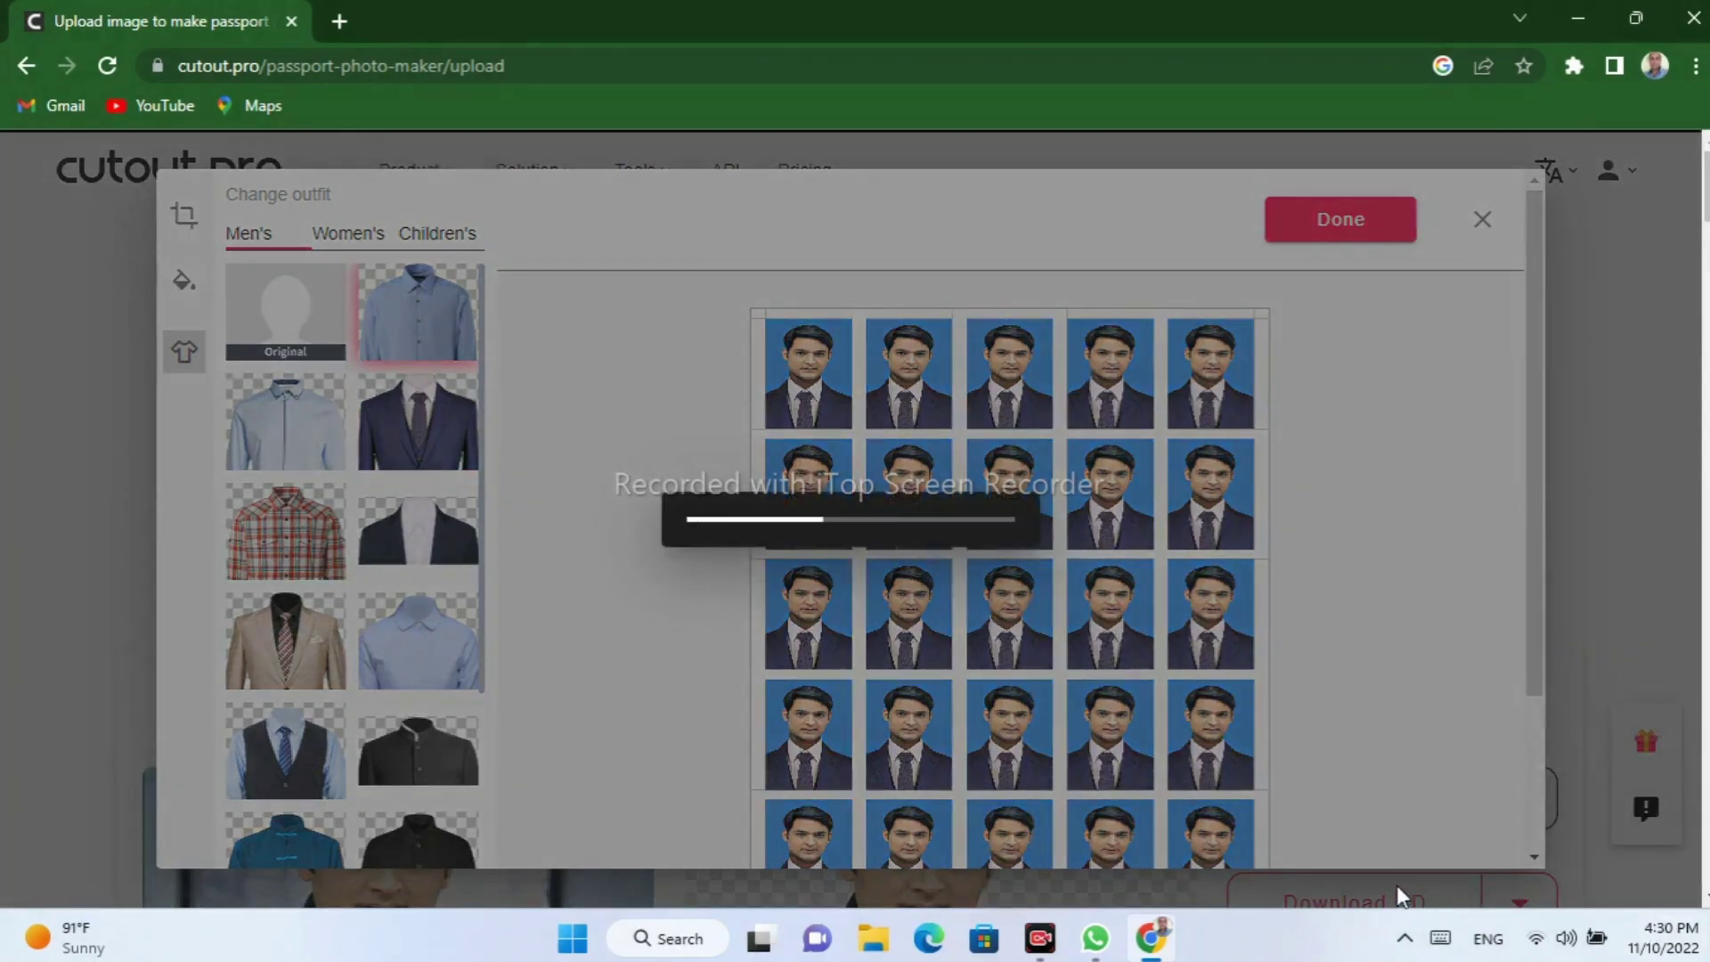
pyautogui.scroll(-3, 1067, 567)
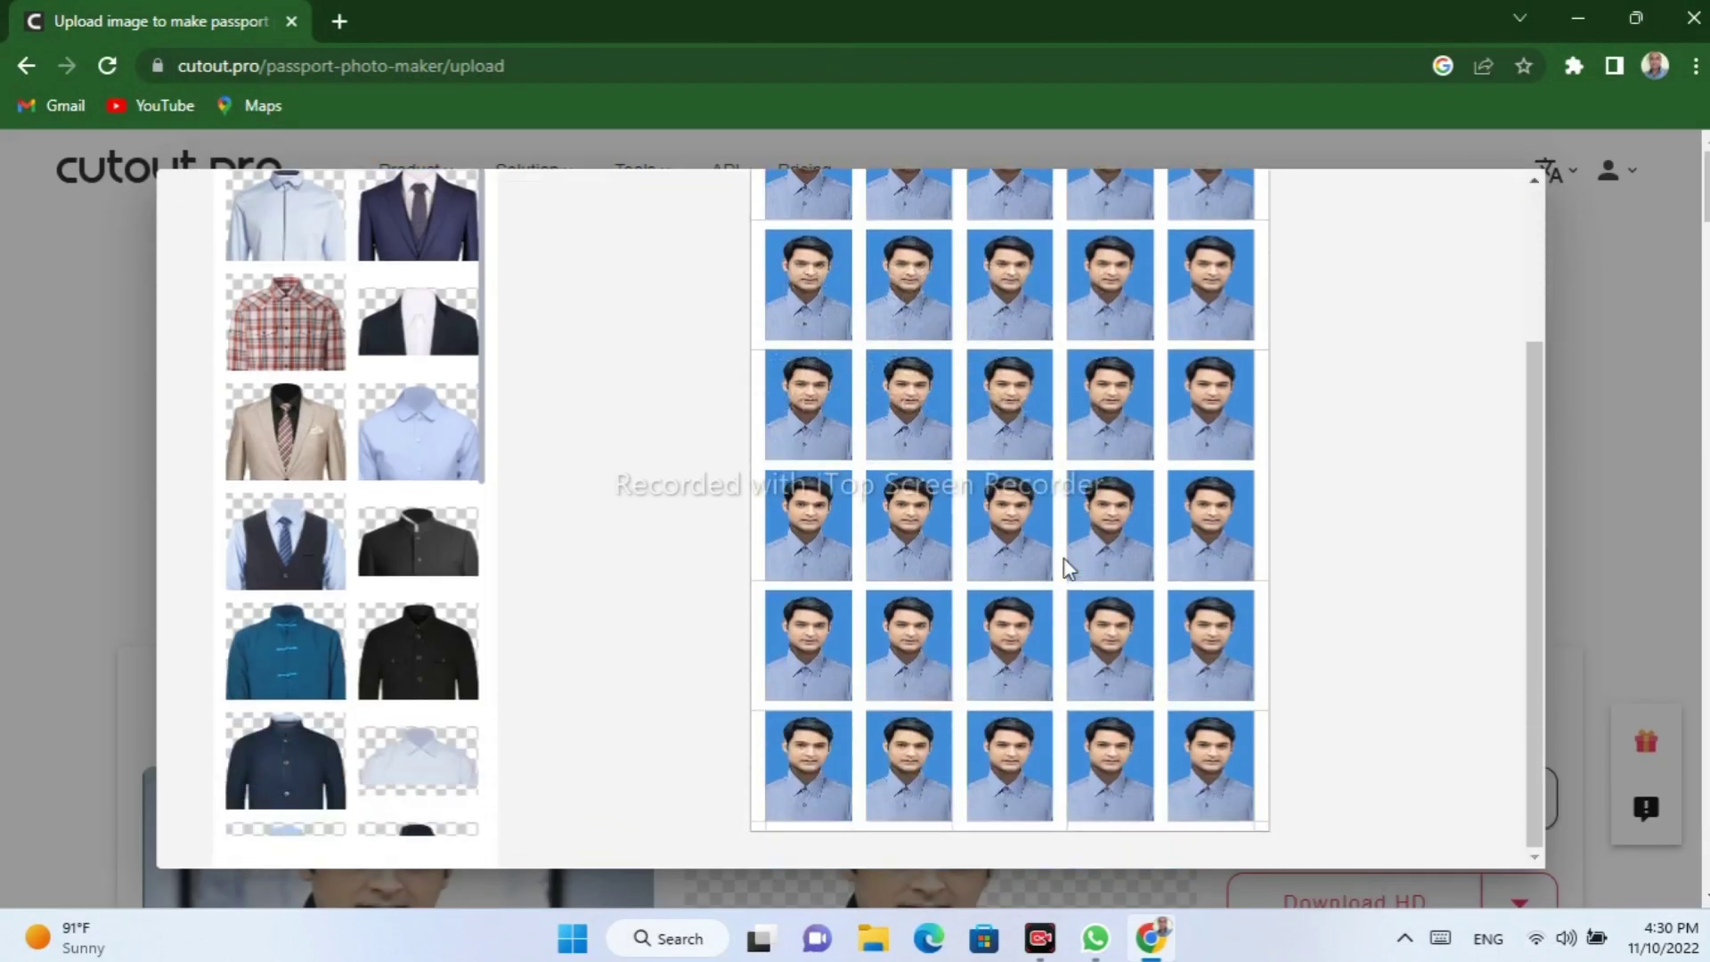
pyautogui.scroll(3, 1066, 566)
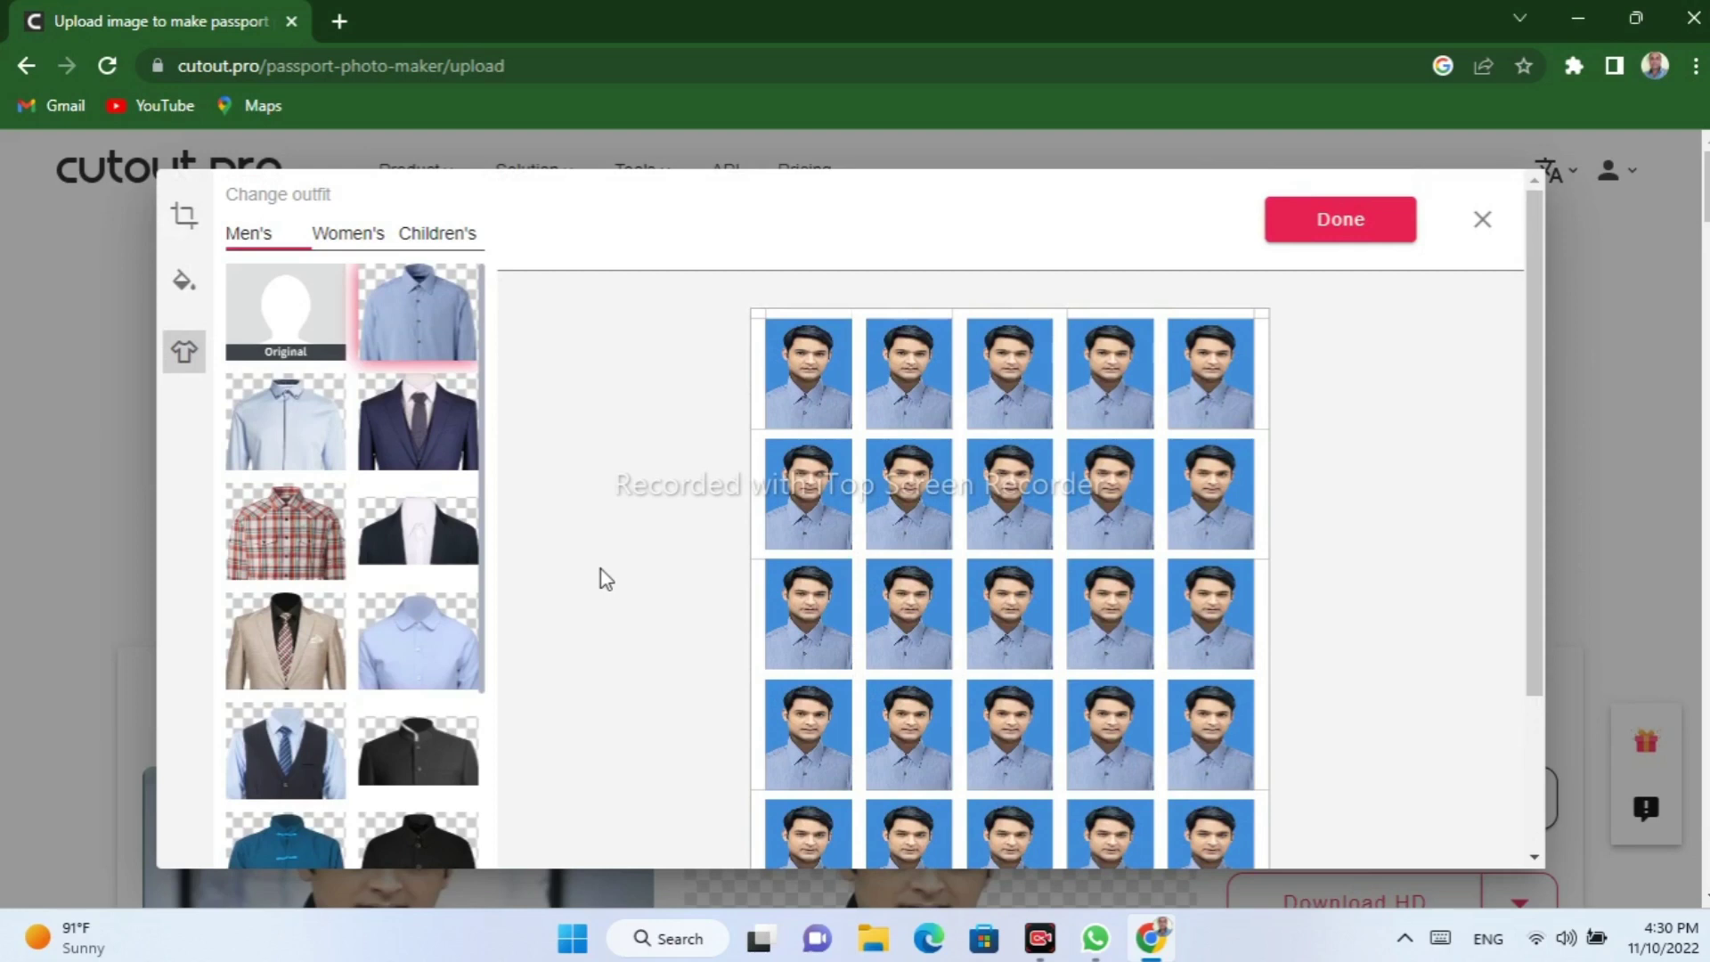
pyautogui.click(261, 753)
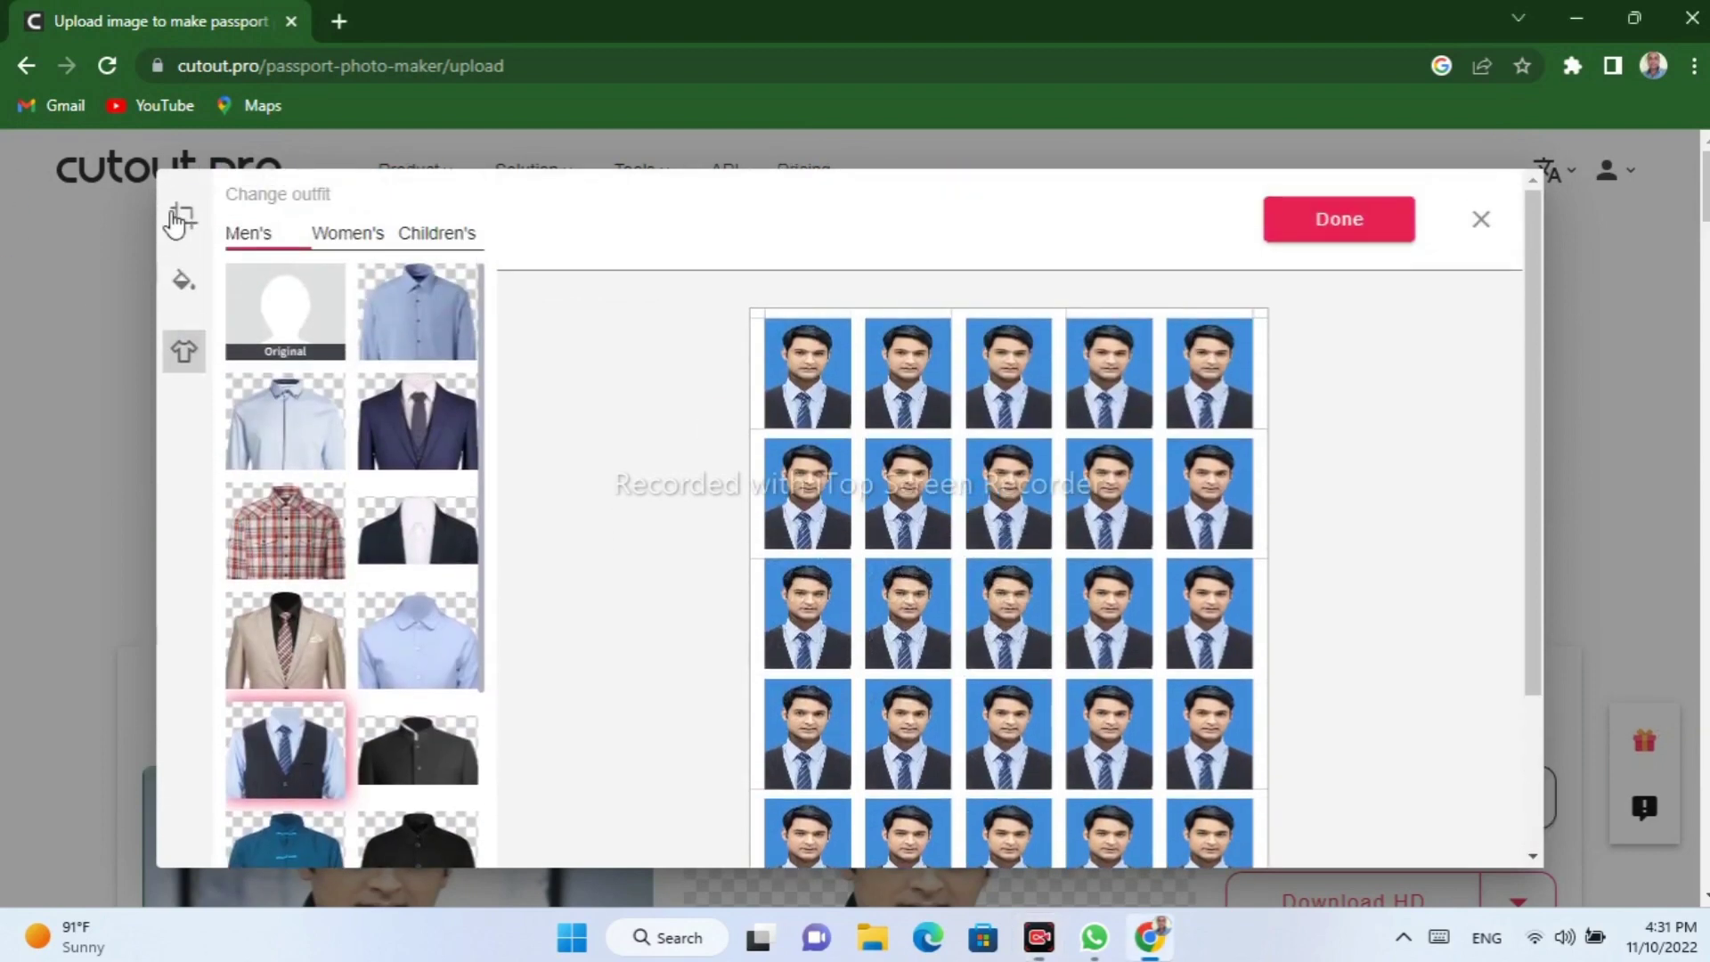
# Set each photo to the 2 x 2" (600*600px) common size.
pyautogui.click(177, 220)
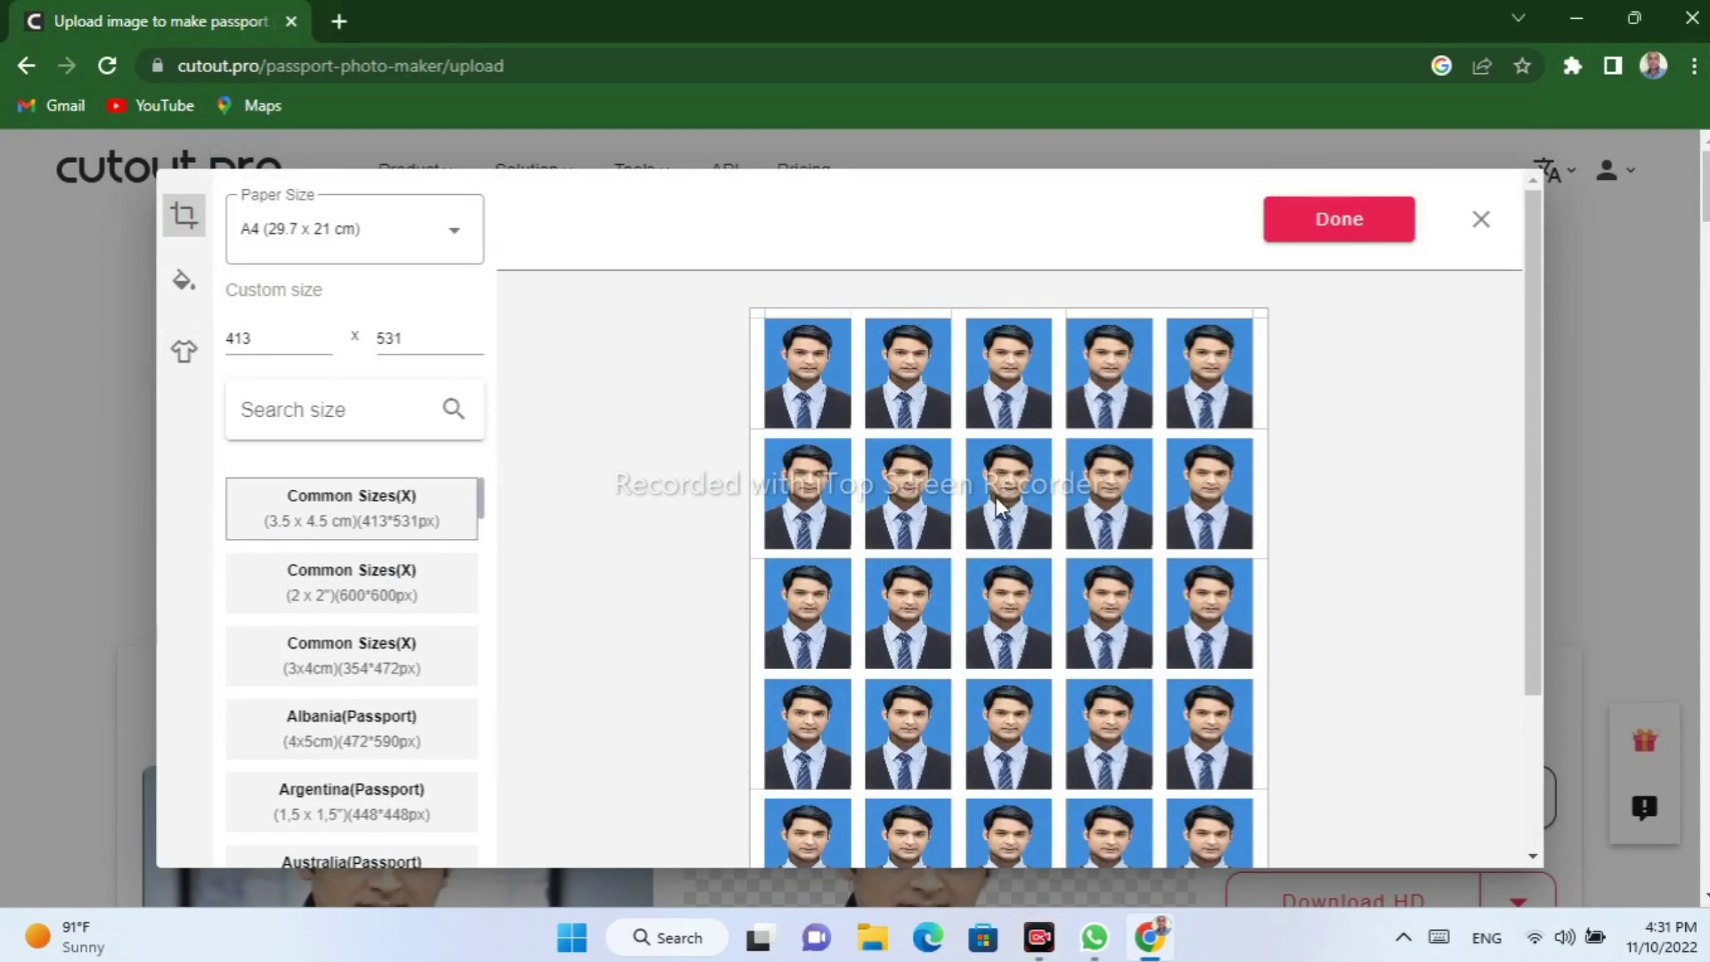
pyautogui.click(336, 597)
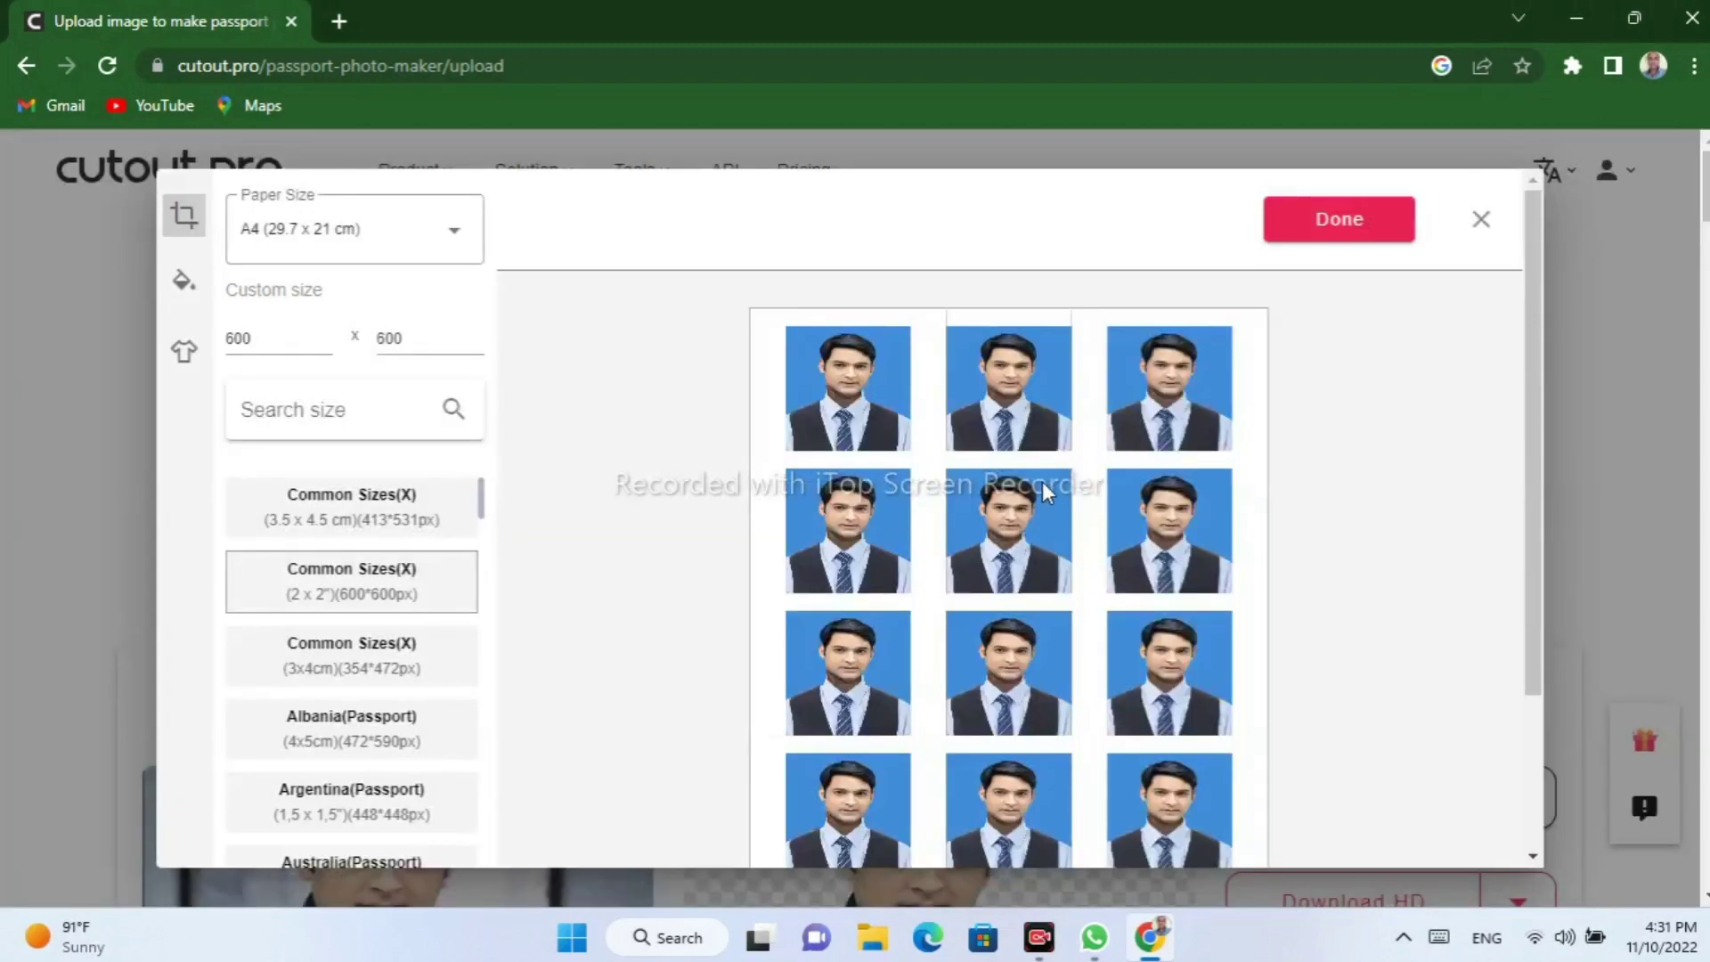
pyautogui.scroll(-2, 1044, 492)
pyautogui.scroll(2, 1044, 492)
pyautogui.scroll(-2, 1044, 492)
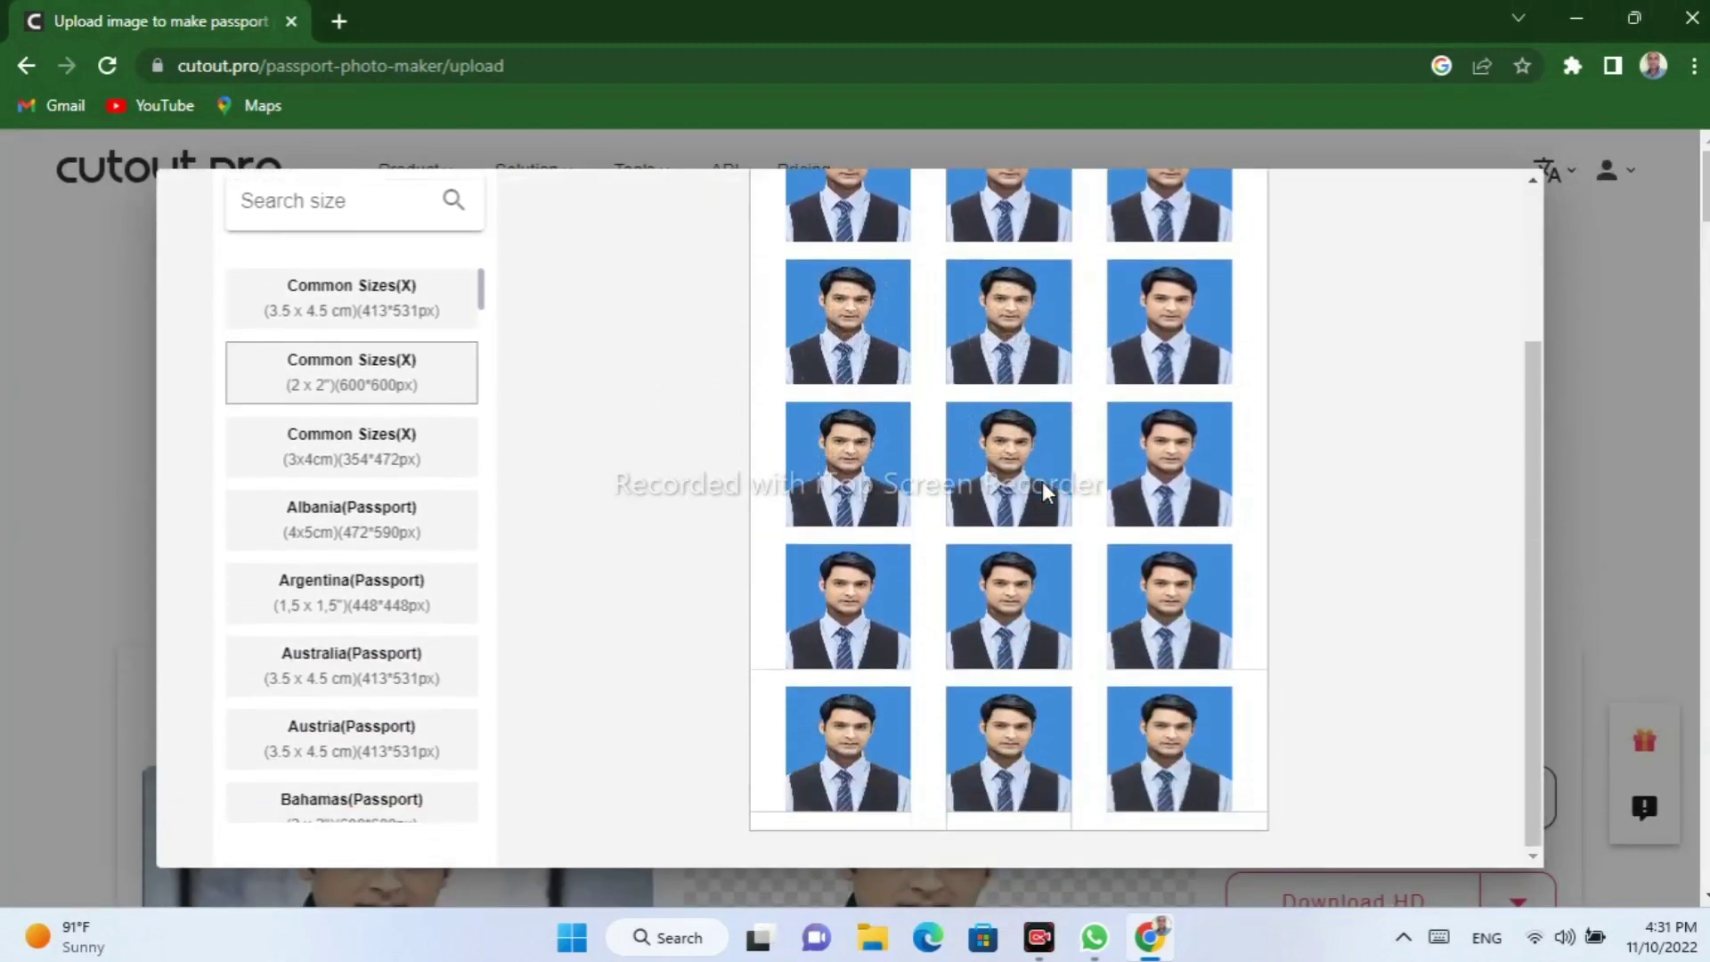
# Try the 3x4cm size, return to 2 x 2 inches and apply the edits with Done.
pyautogui.click(367, 447)
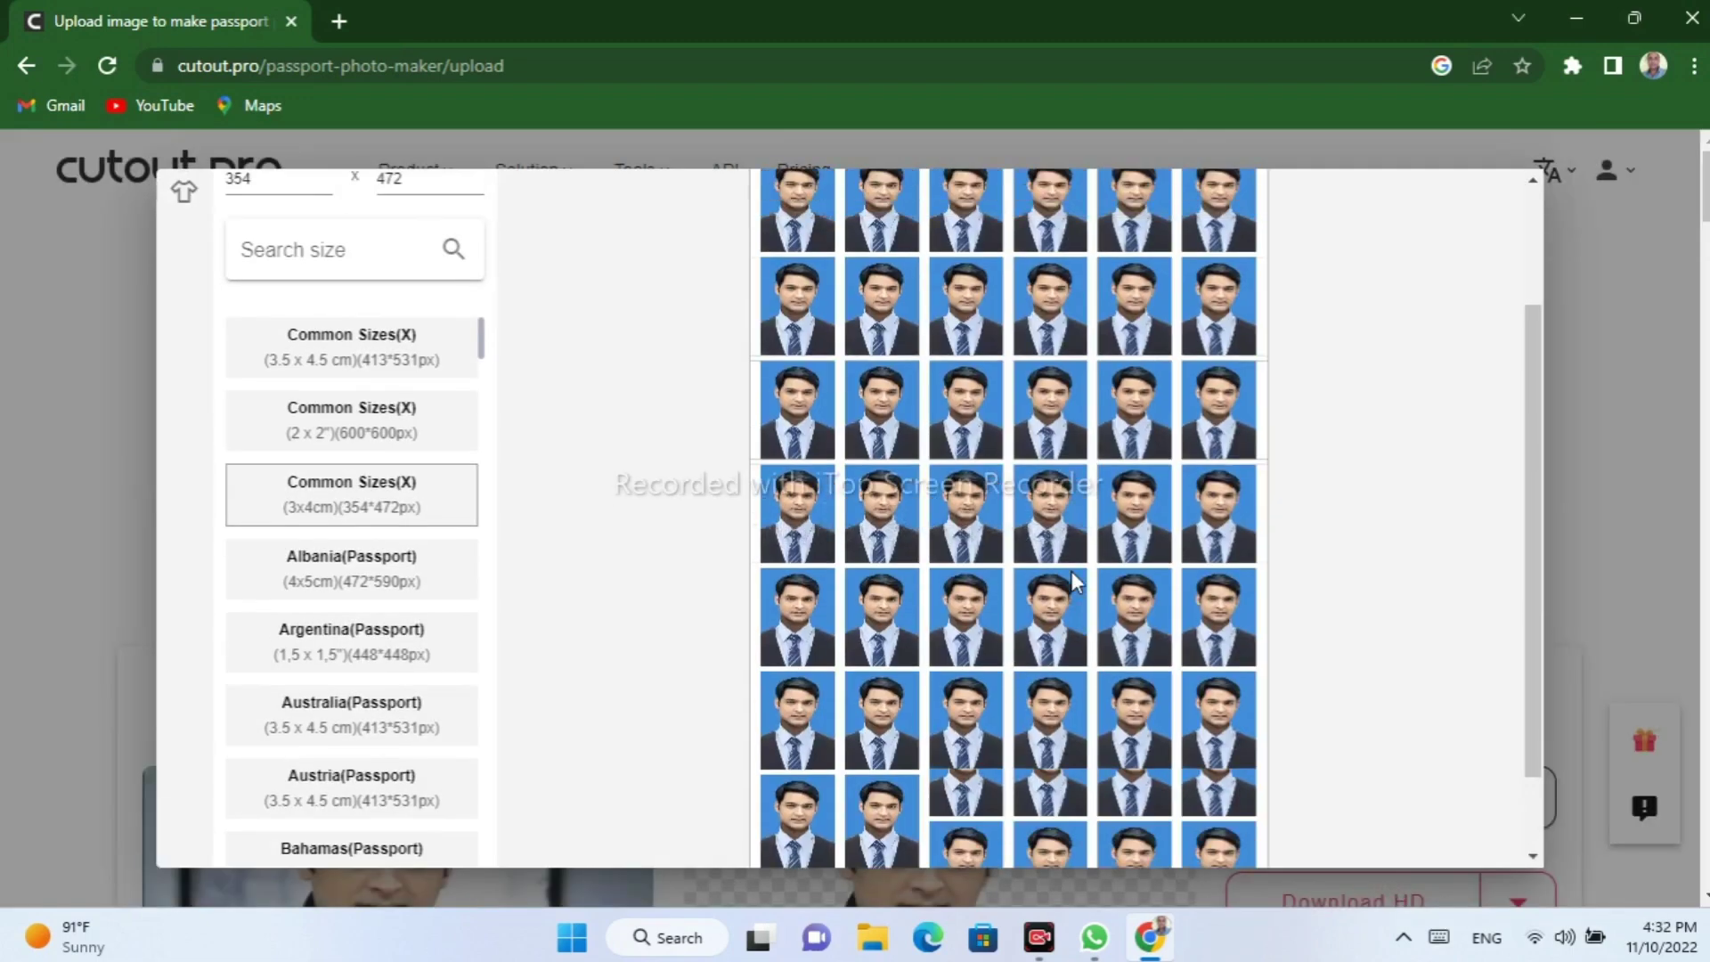
pyautogui.scroll(2, 1072, 574)
pyautogui.scroll(-3, 1072, 574)
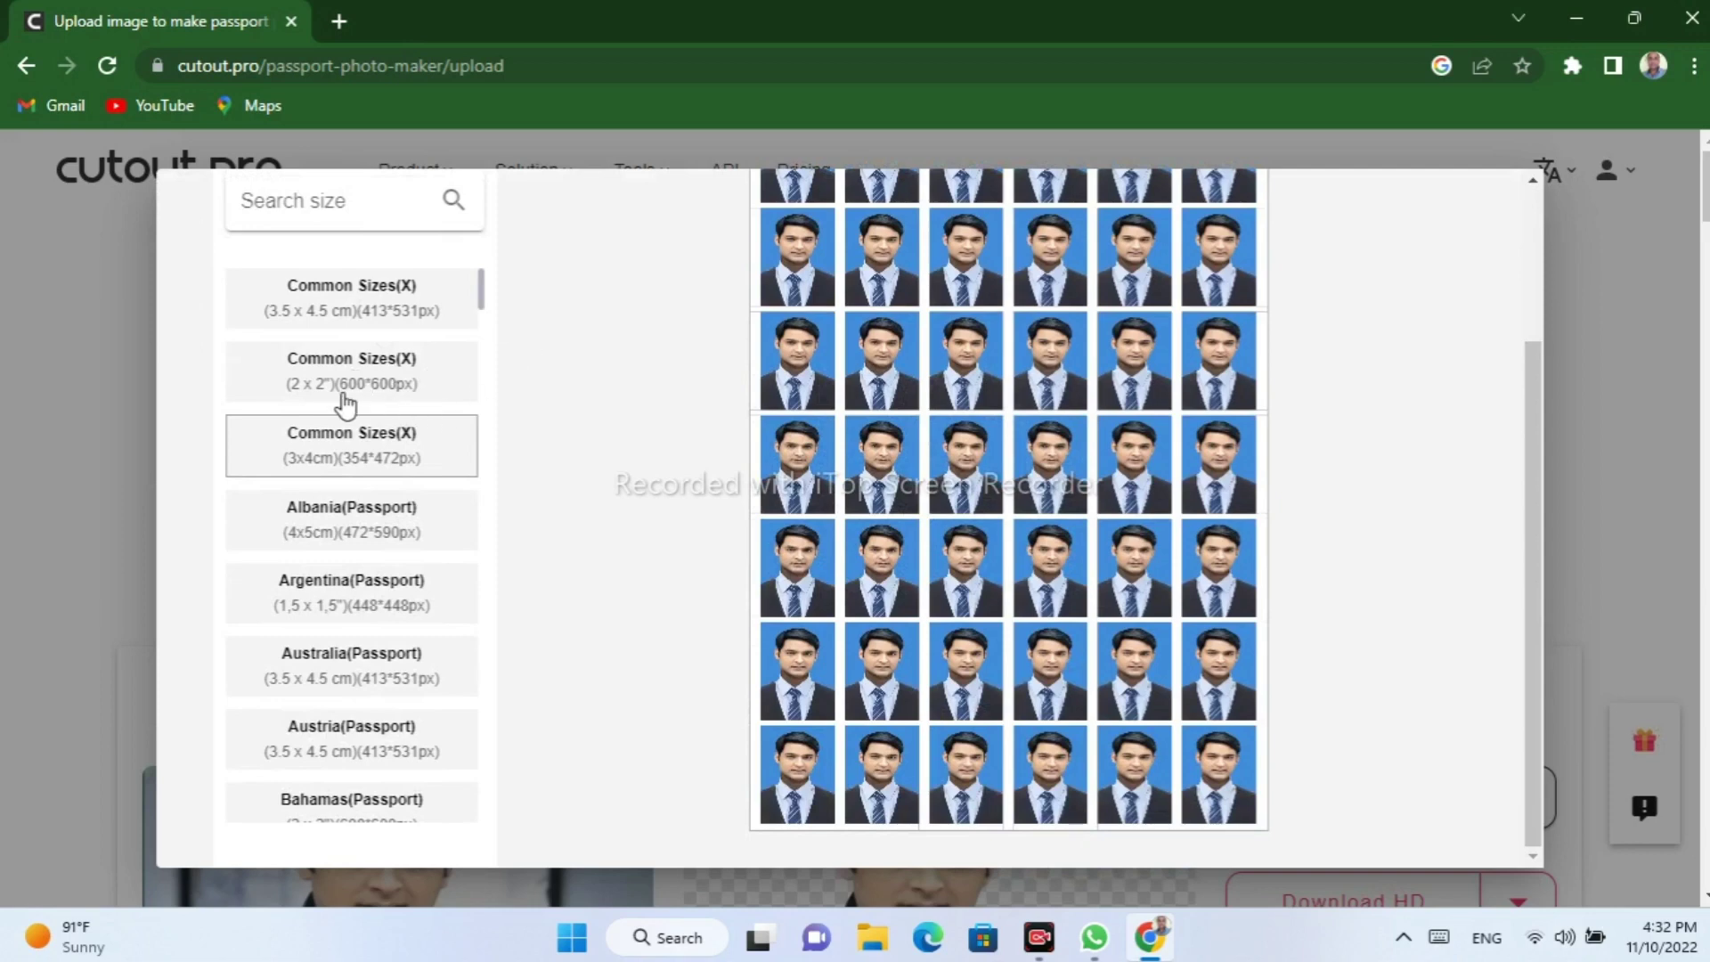
pyautogui.click(357, 389)
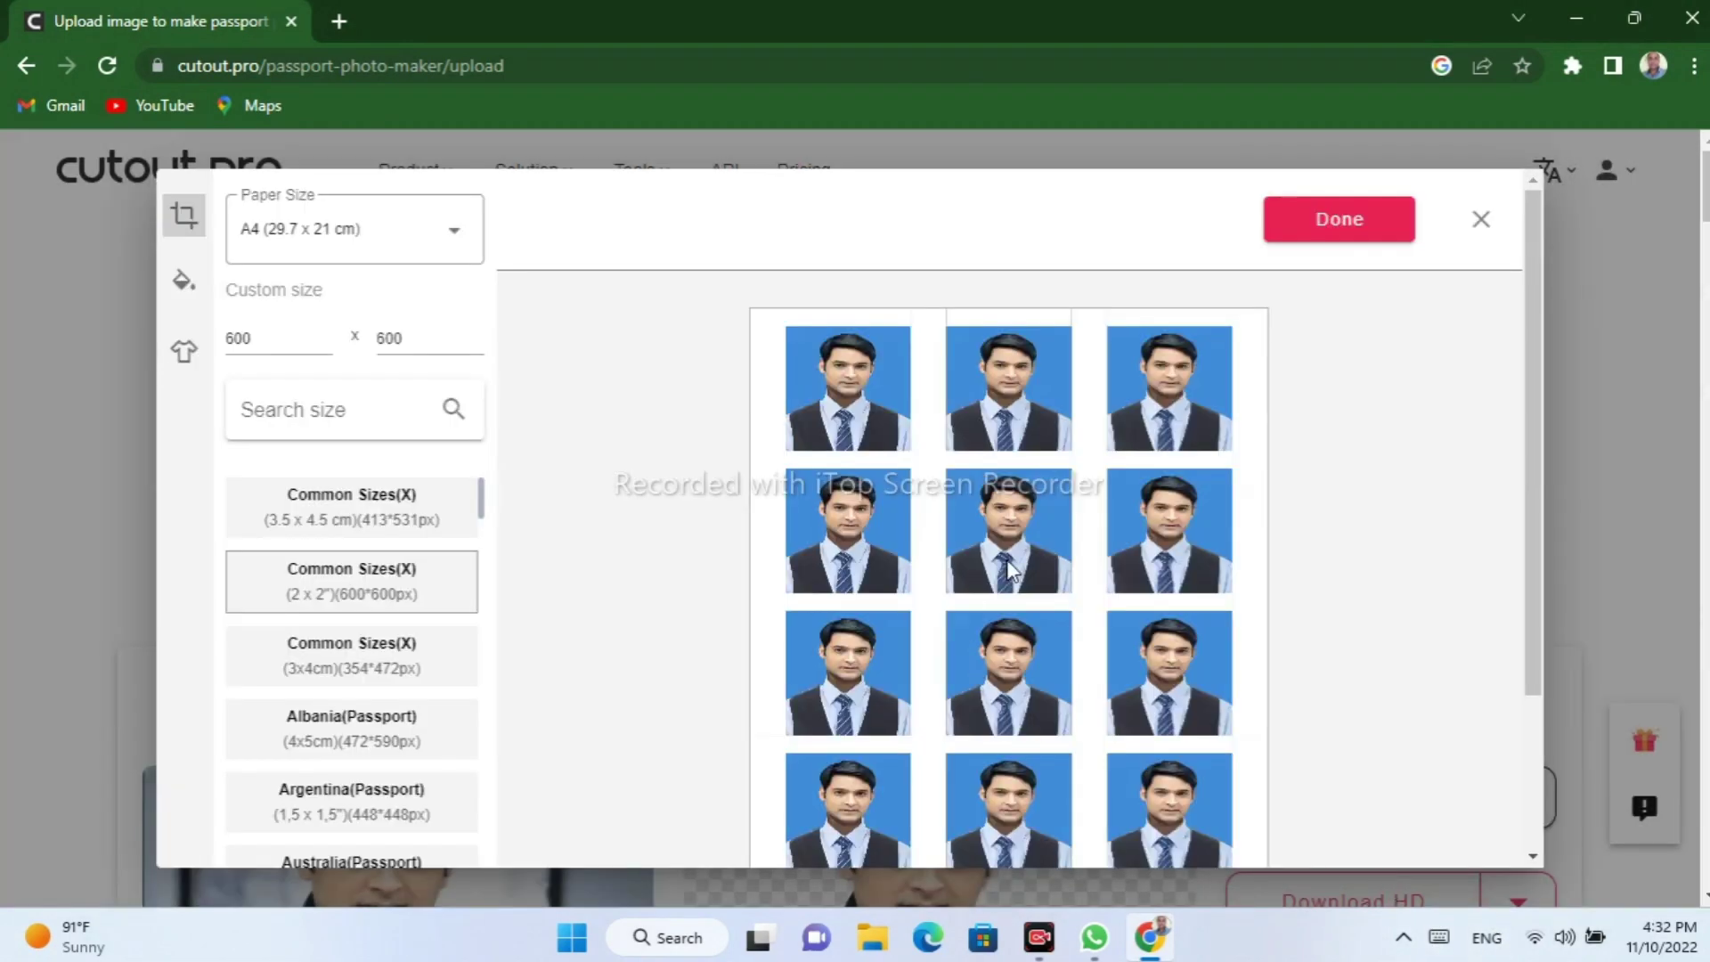
pyautogui.scroll(-2, 1009, 570)
pyautogui.scroll(2, 1051, 534)
pyautogui.scroll(-2, 1122, 481)
pyautogui.scroll(2, 1220, 411)
pyautogui.click(1372, 233)
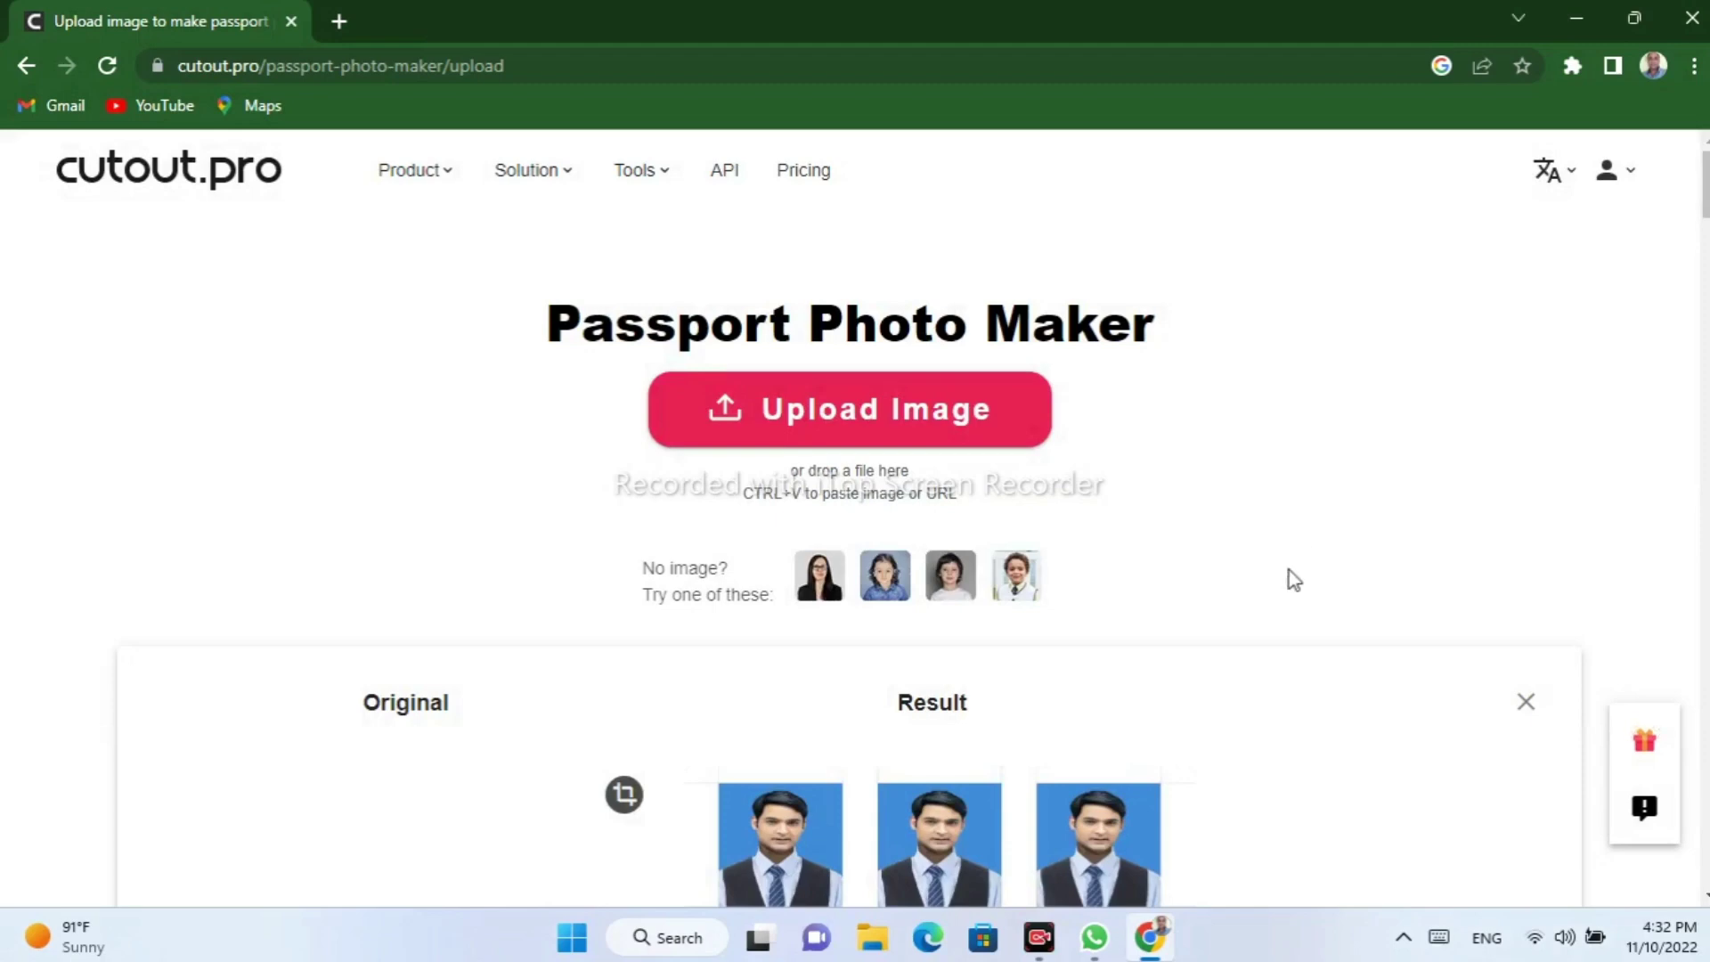
pyautogui.scroll(-5, 1294, 579)
pyautogui.scroll(-4, 1002, 455)
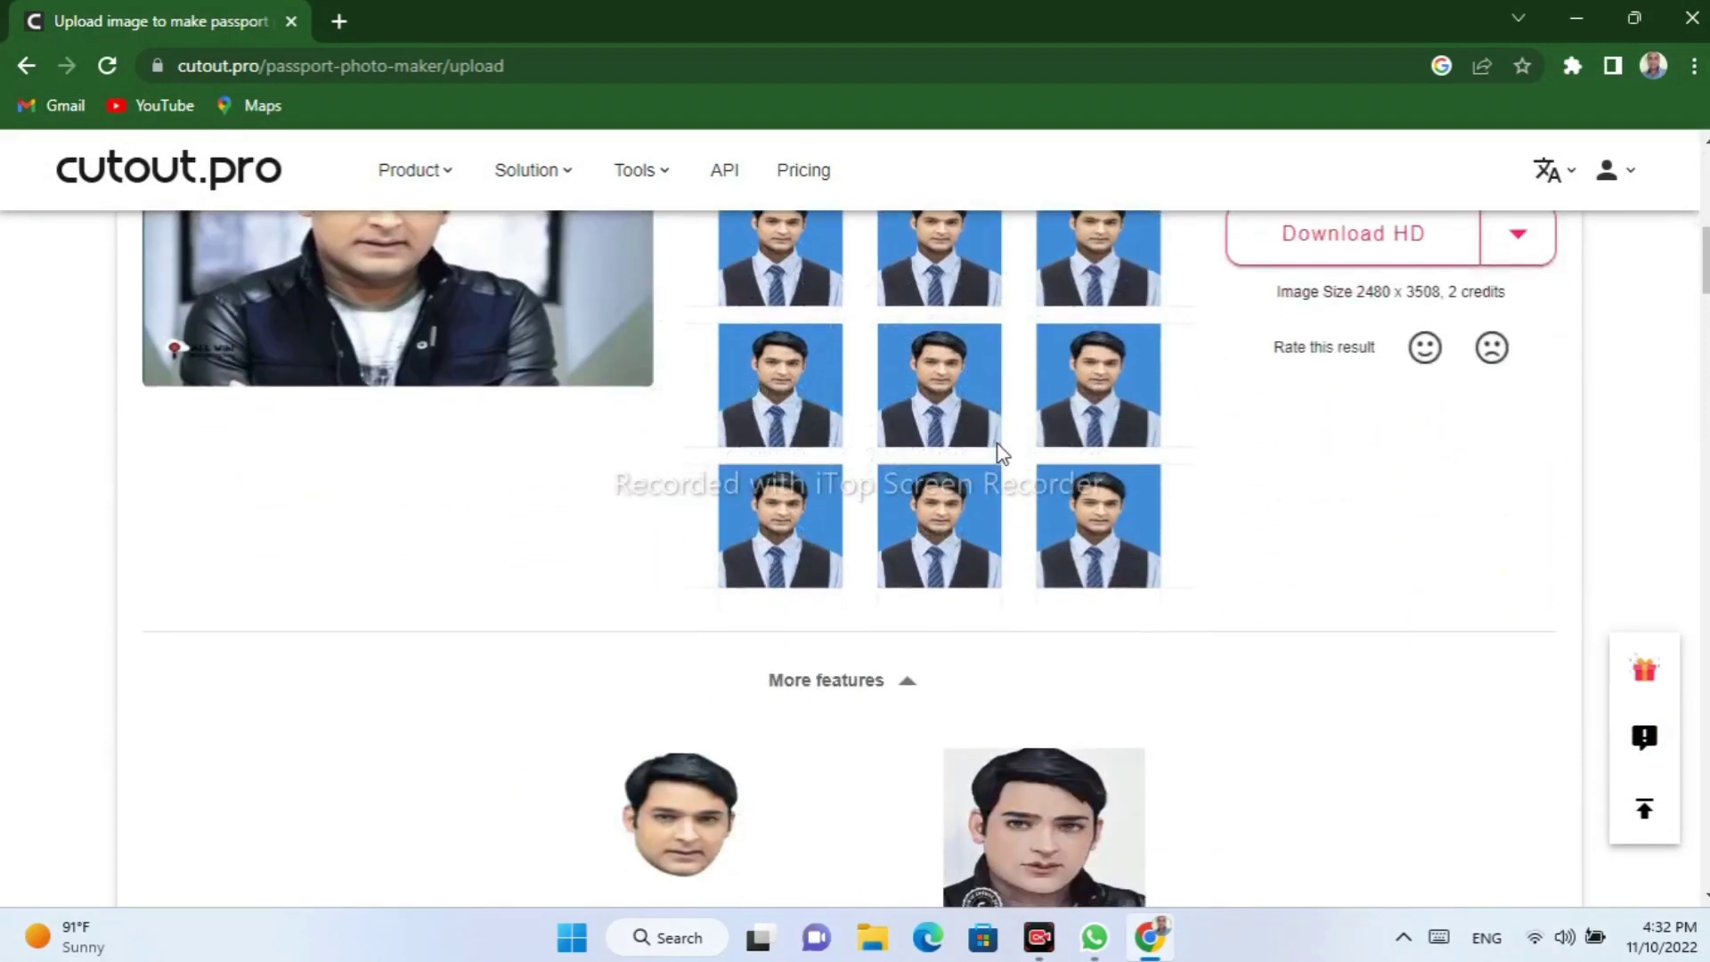
pyautogui.scroll(2, 456, 500)
pyautogui.scroll(1, 346, 465)
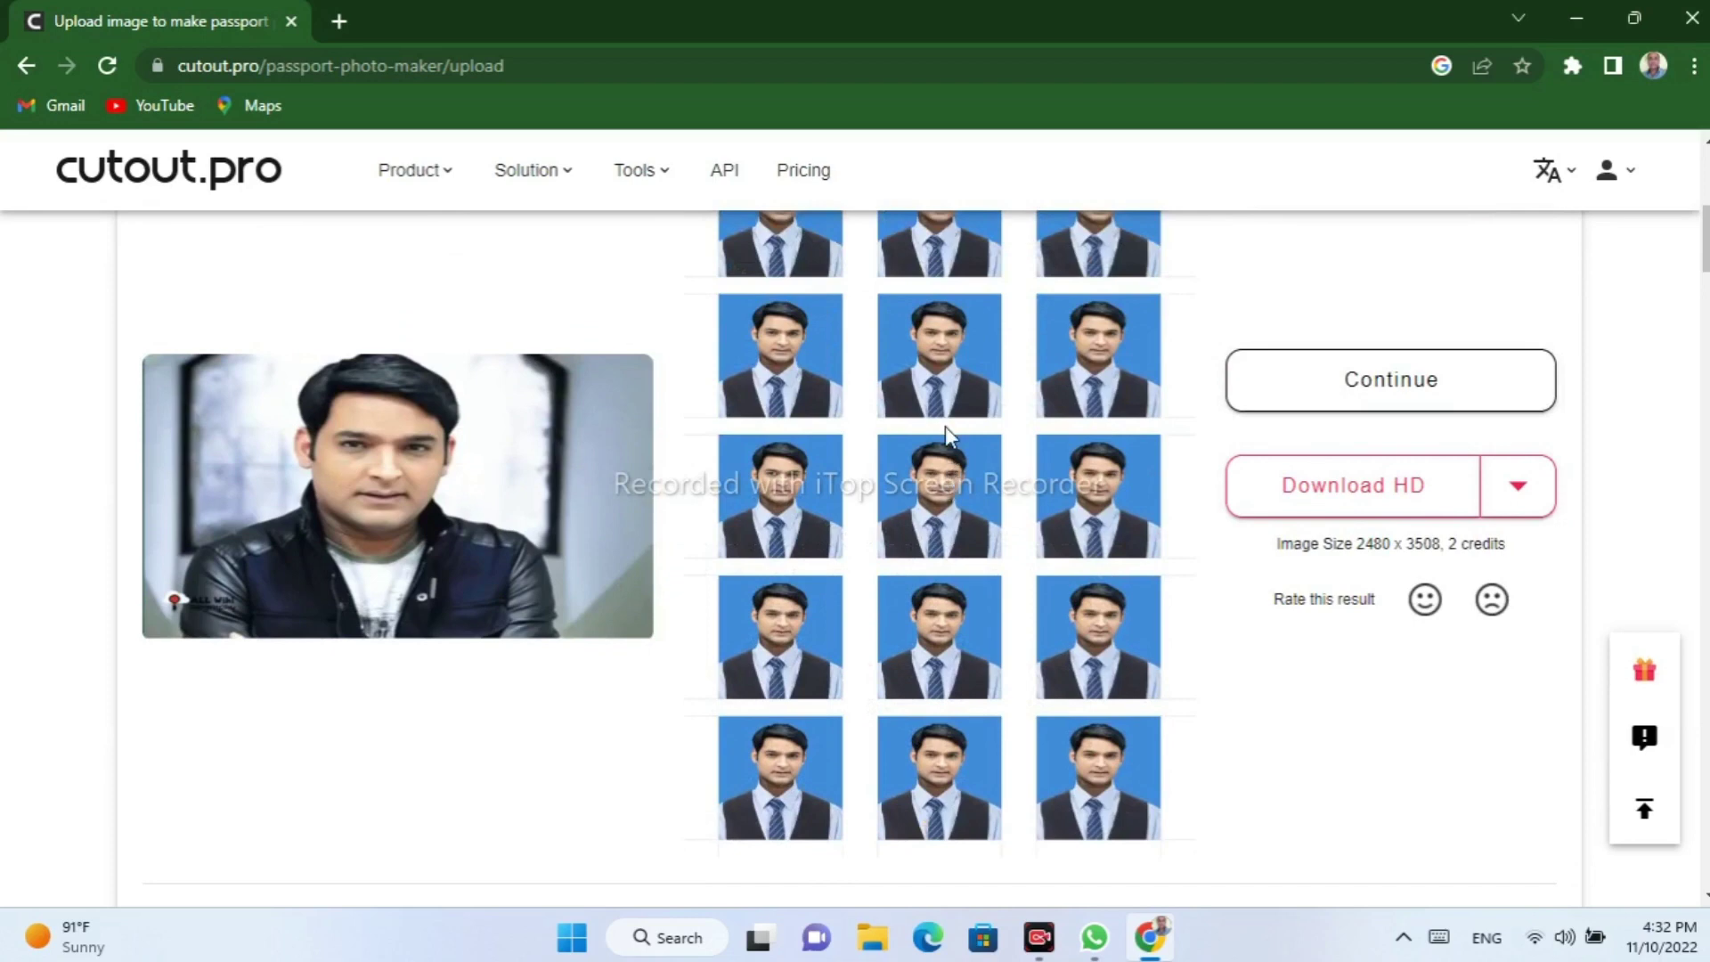
pyautogui.click(1354, 501)
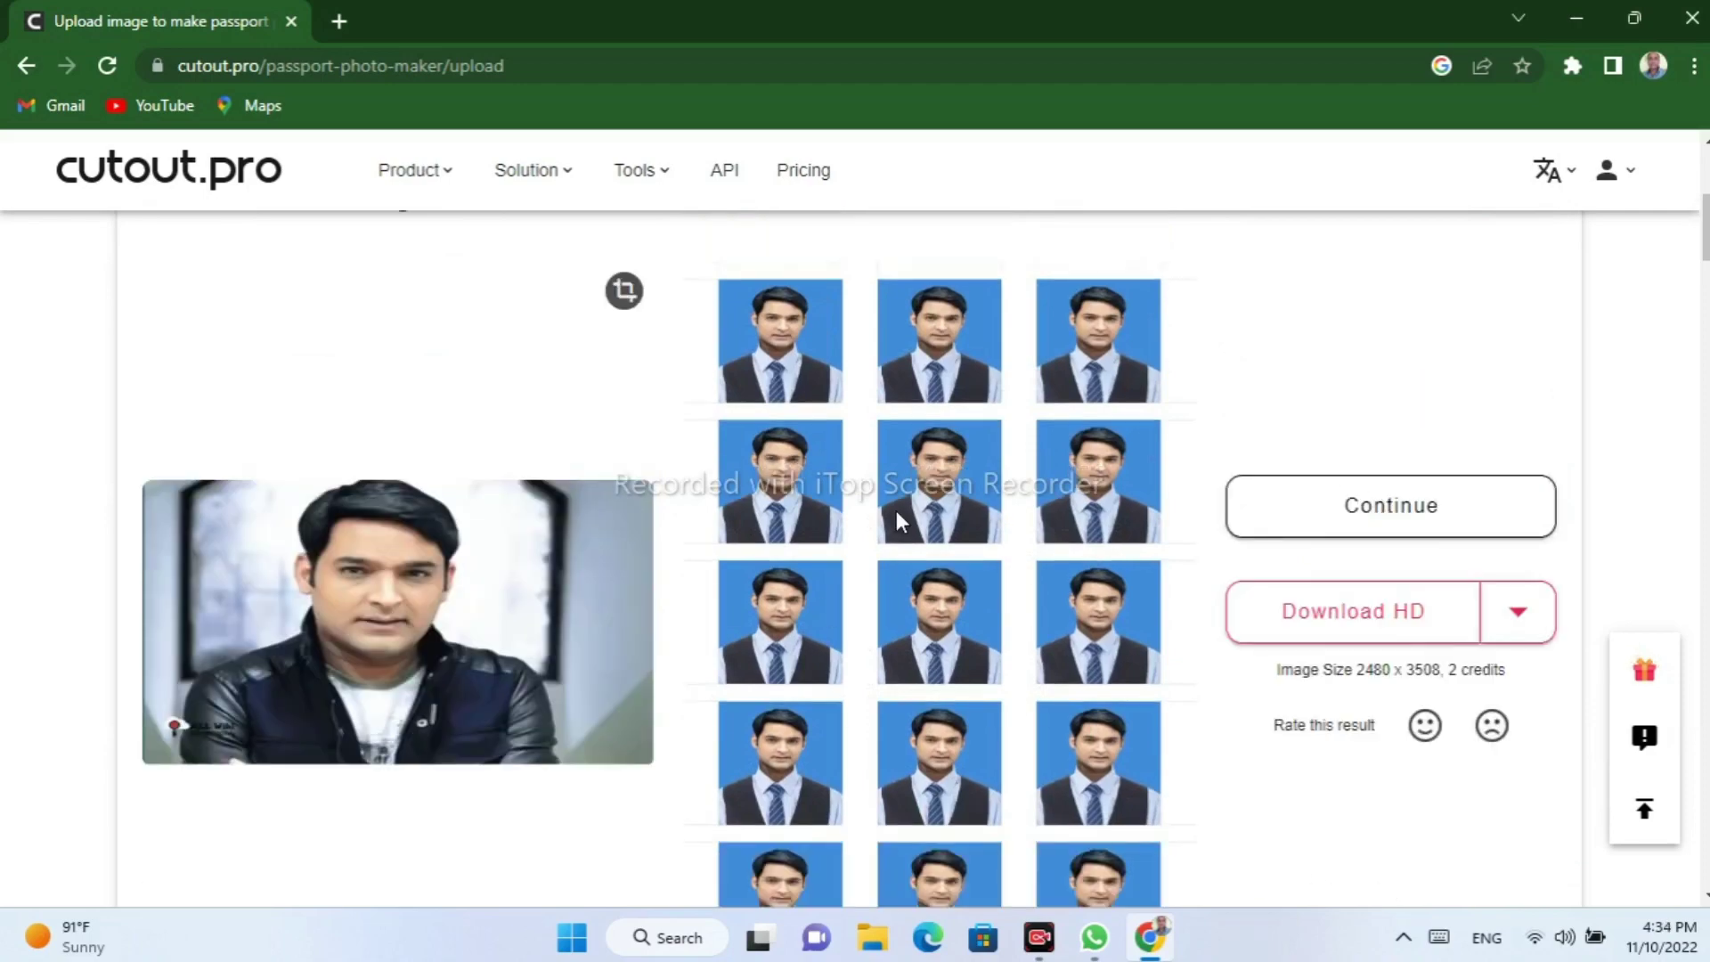
pyautogui.scroll(-5, 896, 510)
pyautogui.scroll(2, 896, 511)
pyautogui.scroll(5, 896, 510)
pyautogui.scroll(-5, 896, 510)
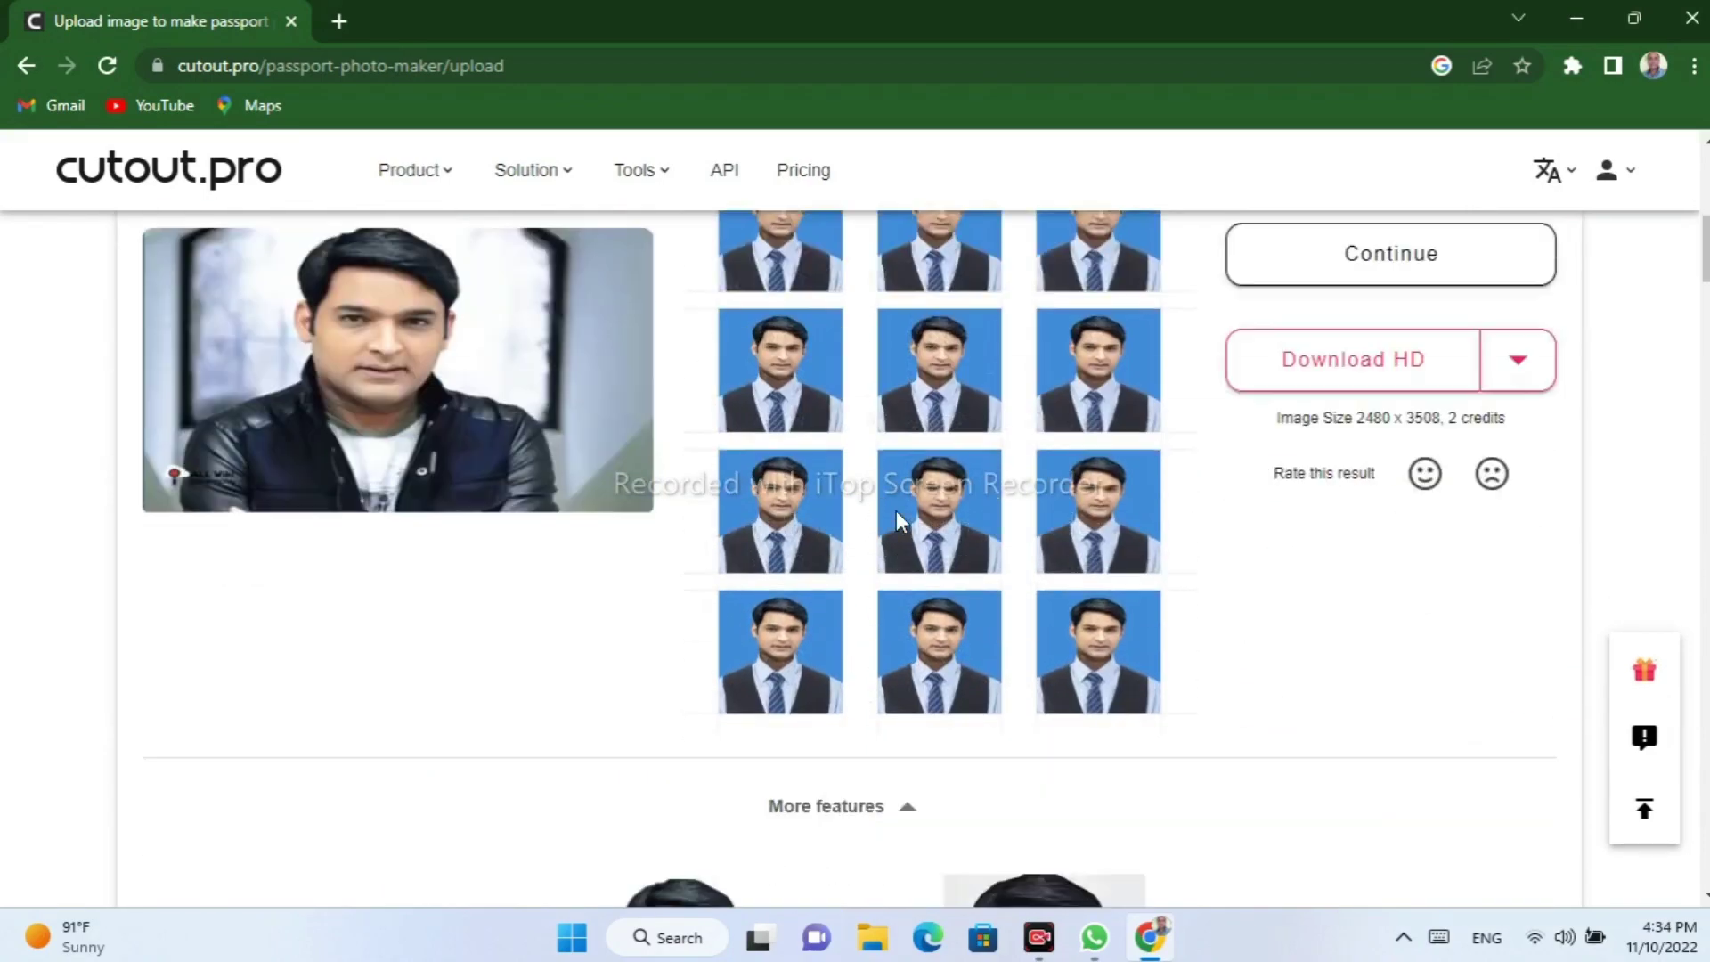
pyautogui.scroll(-5, 896, 515)
pyautogui.scroll(-1, 896, 515)
pyautogui.scroll(6, 896, 514)
pyautogui.scroll(2, 896, 514)
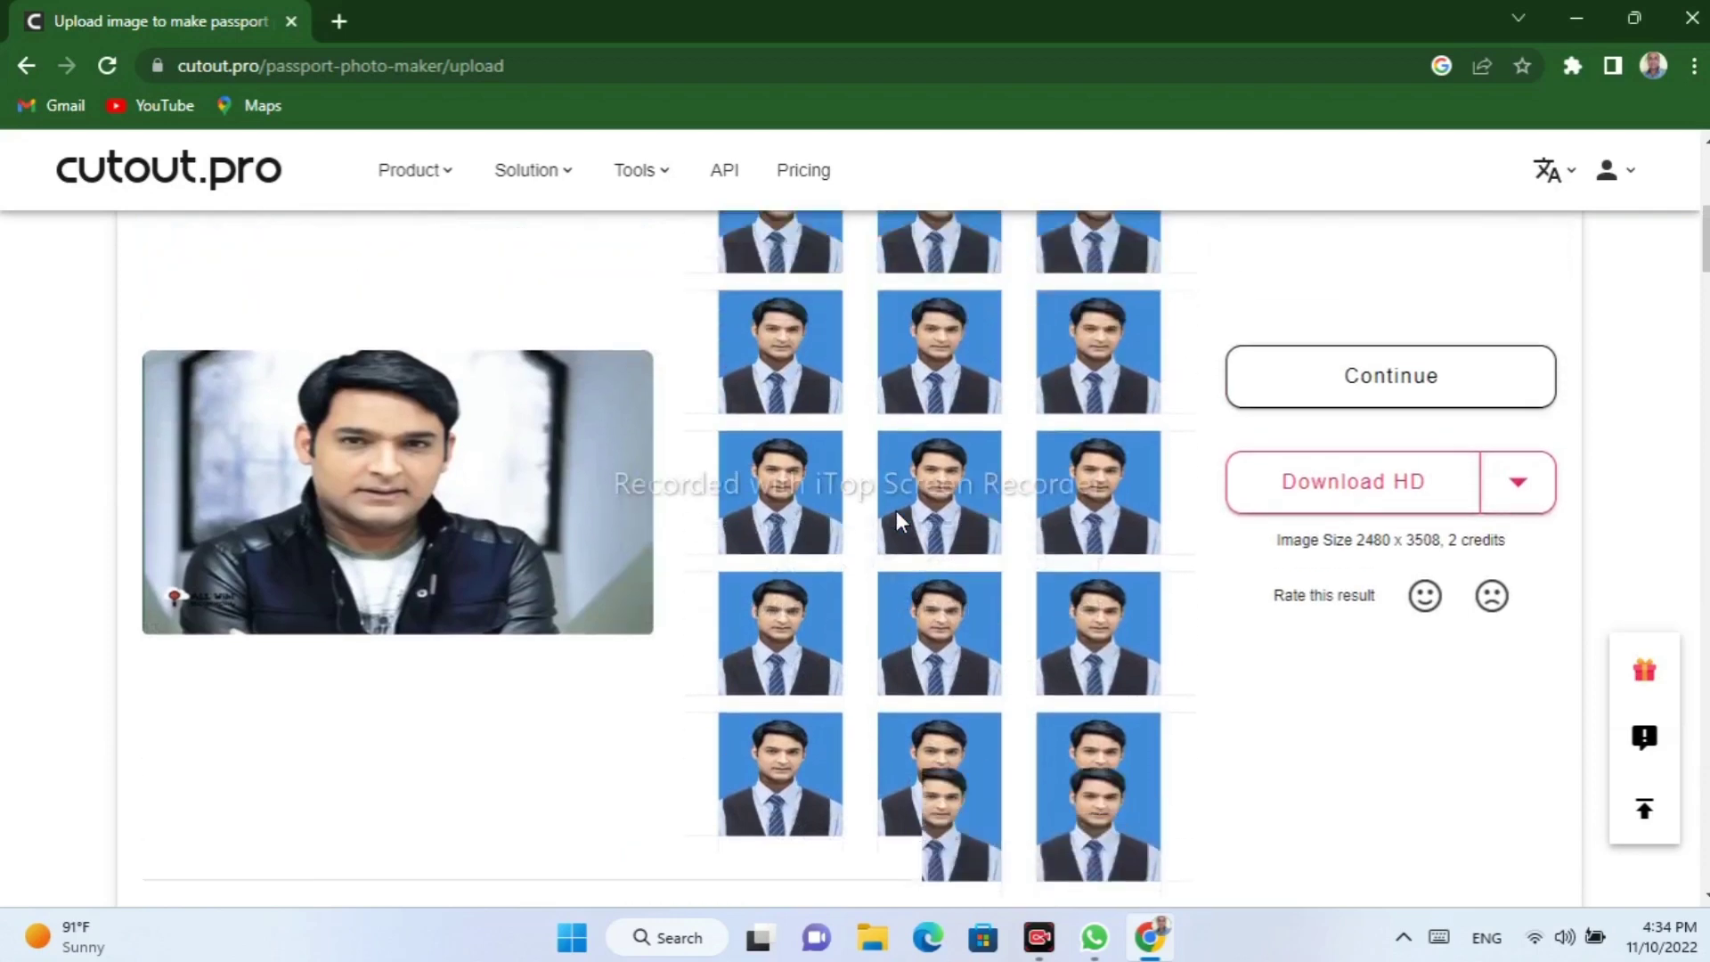
pyautogui.scroll(1, 1019, 619)
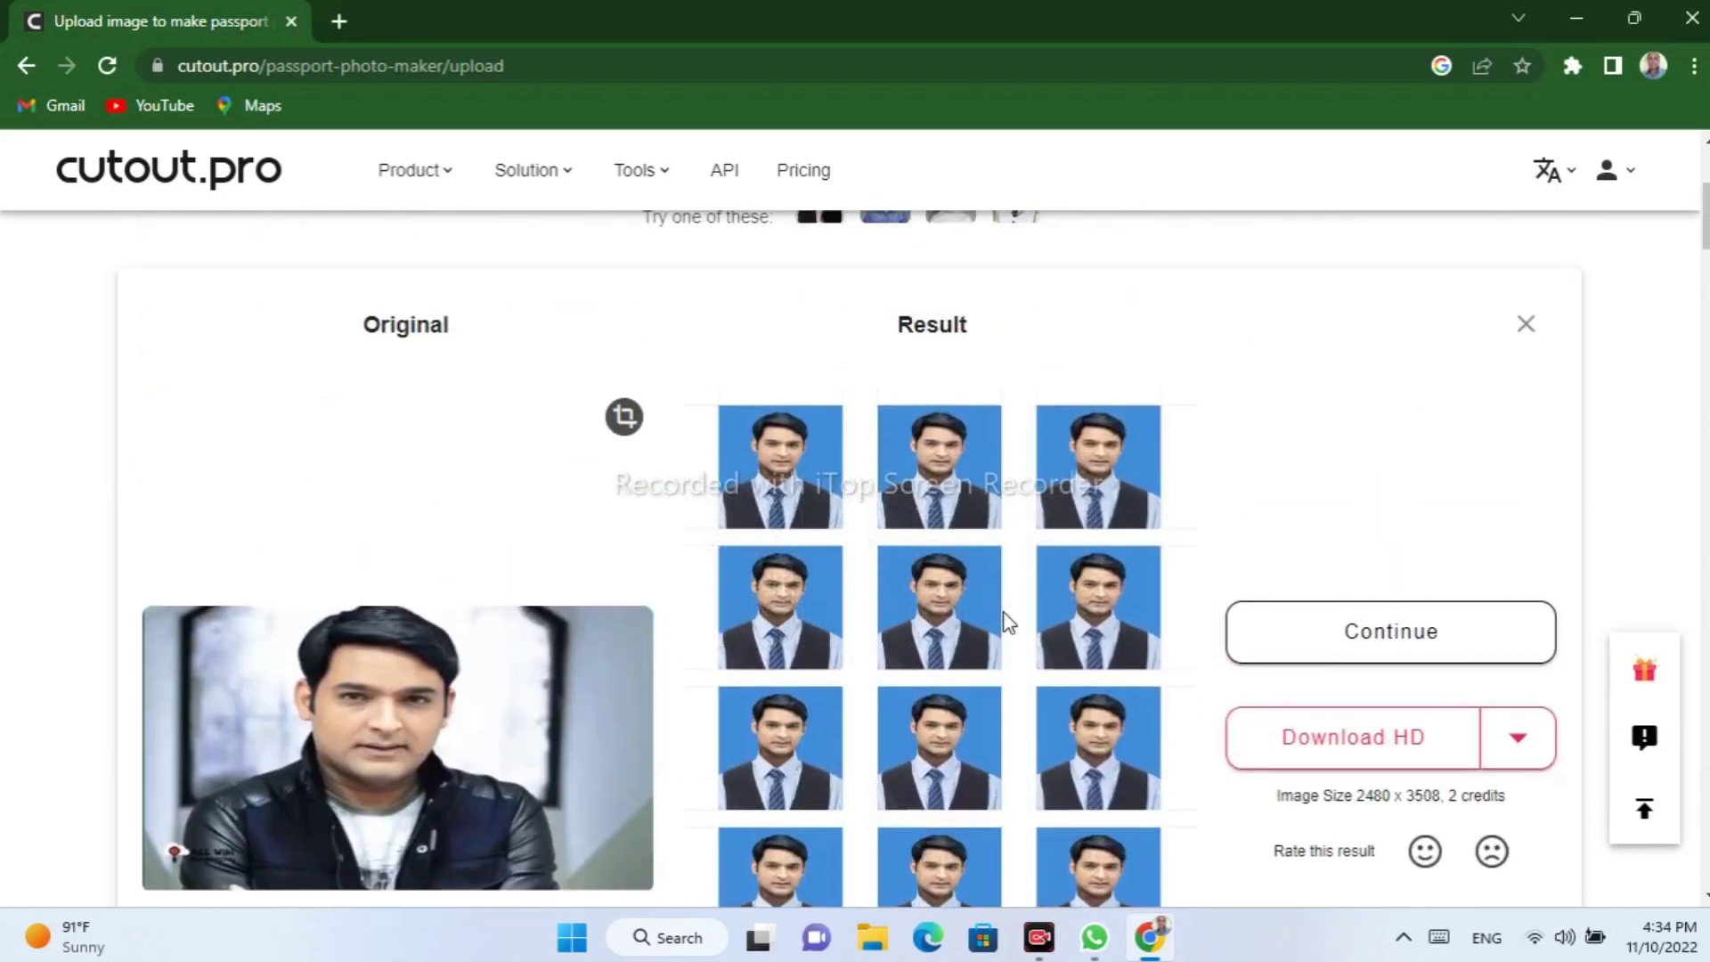
pyautogui.scroll(1, 1015, 619)
pyautogui.scroll(3, 1007, 621)
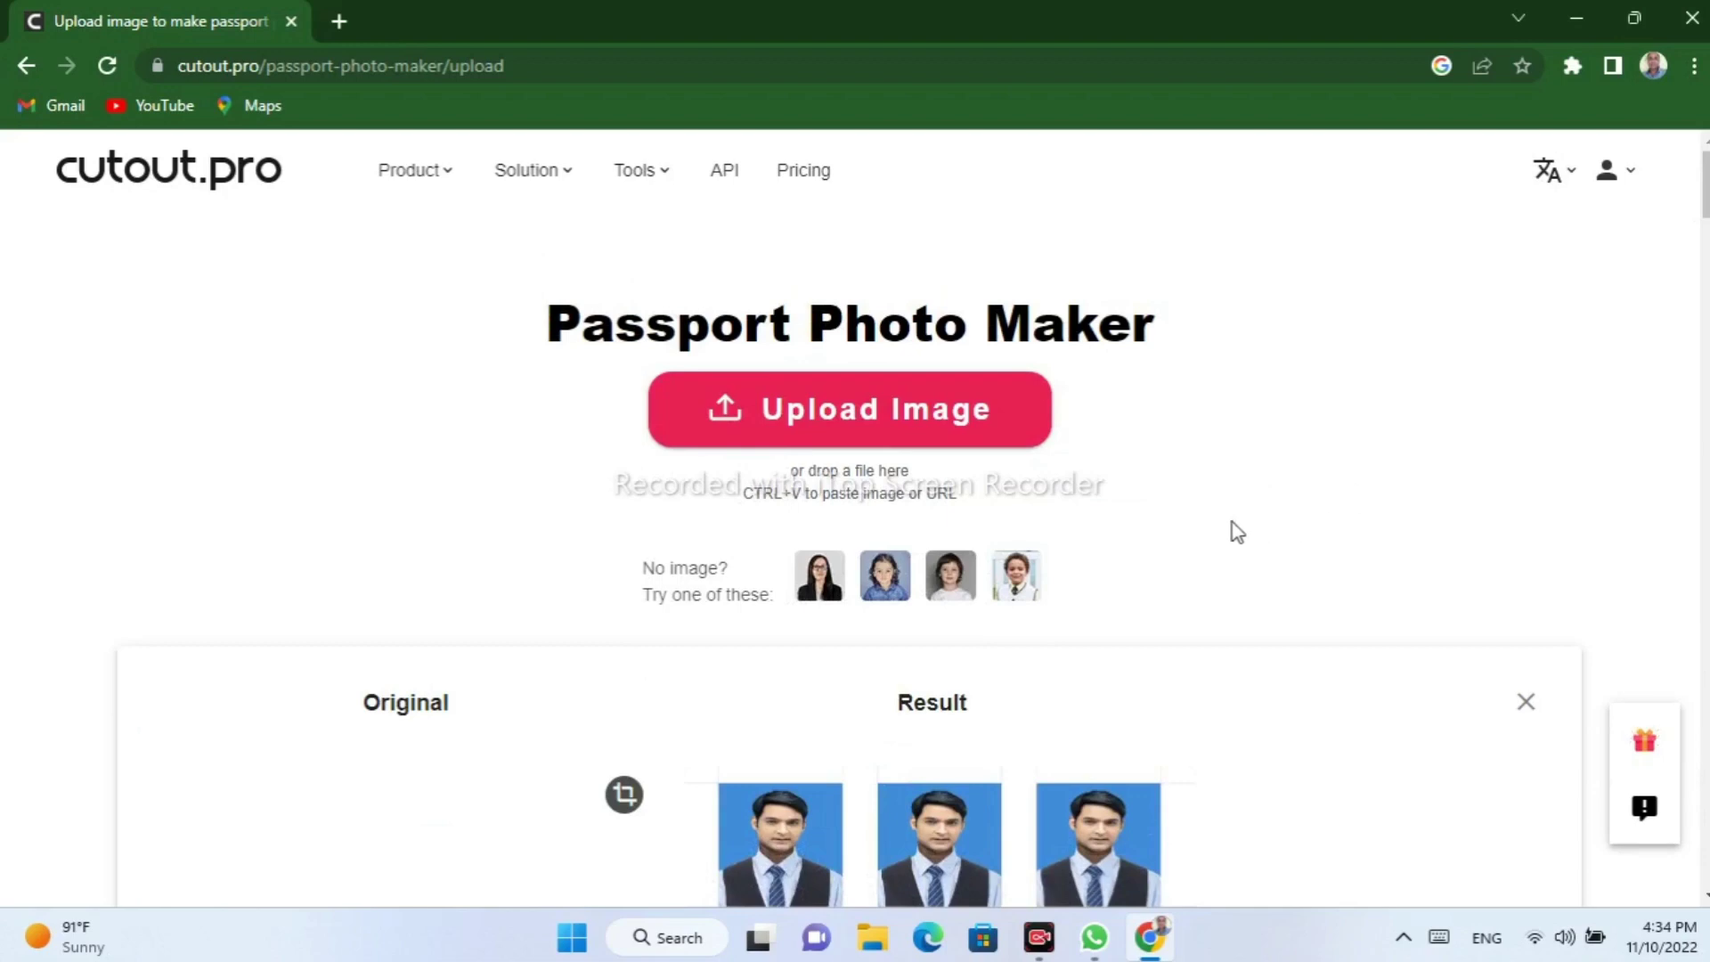
pyautogui.scroll(-4, 1167, 535)
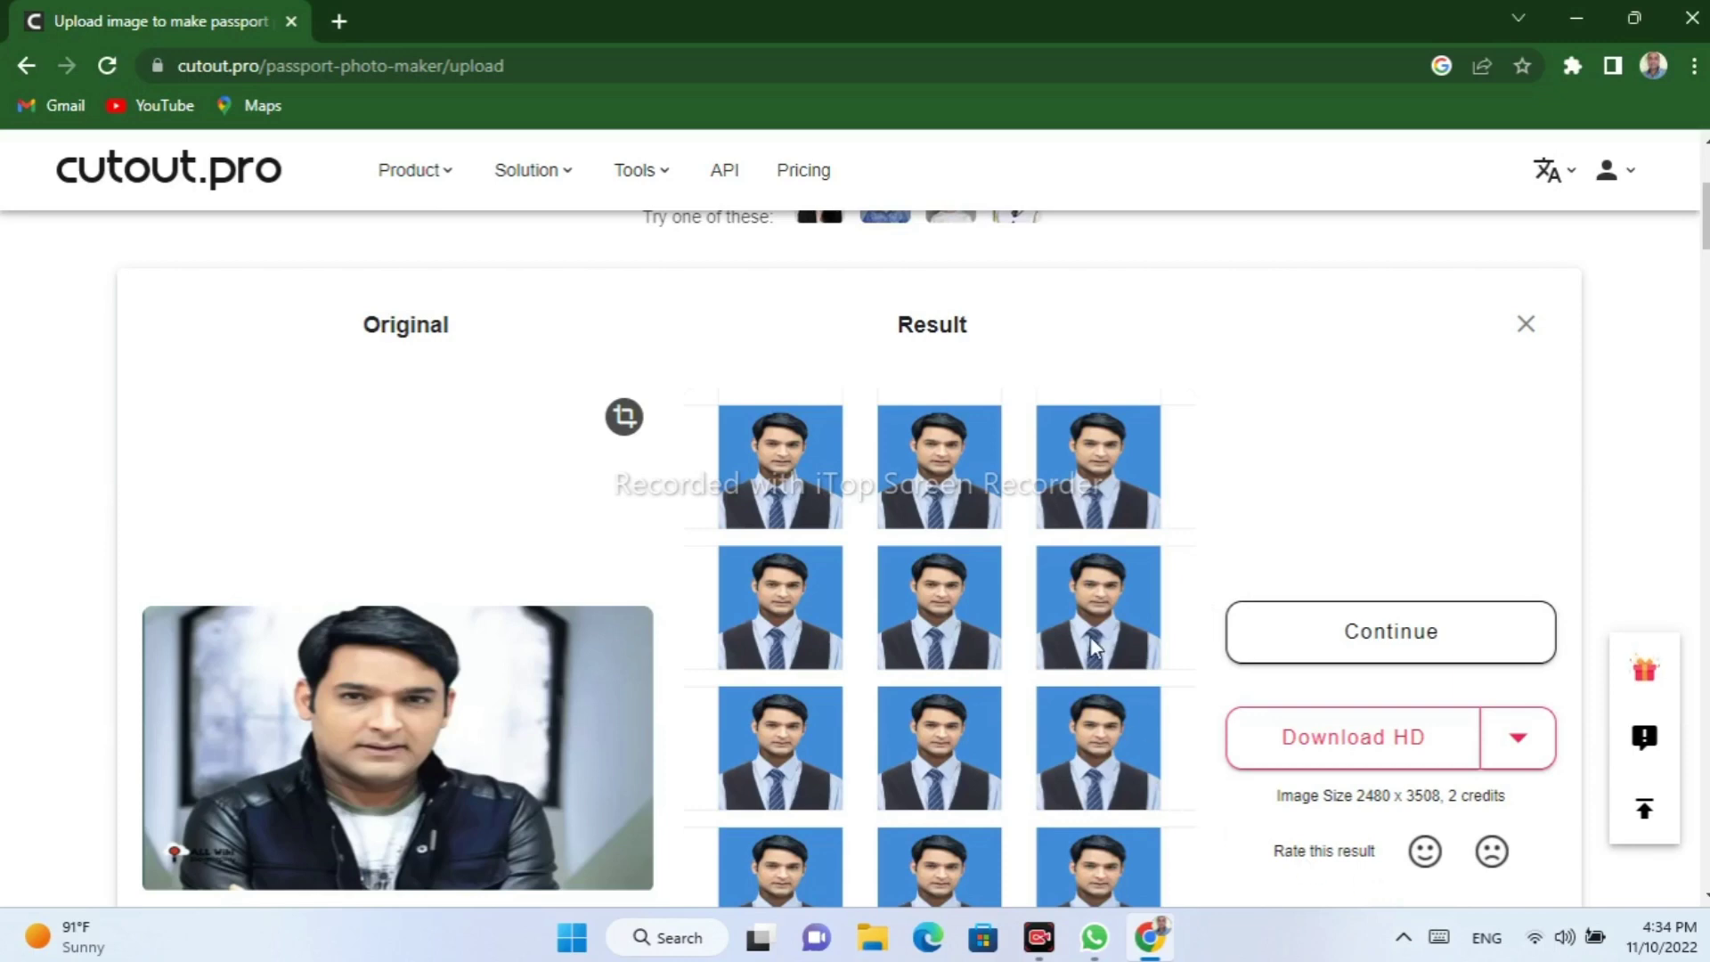
pyautogui.scroll(-3, 1090, 636)
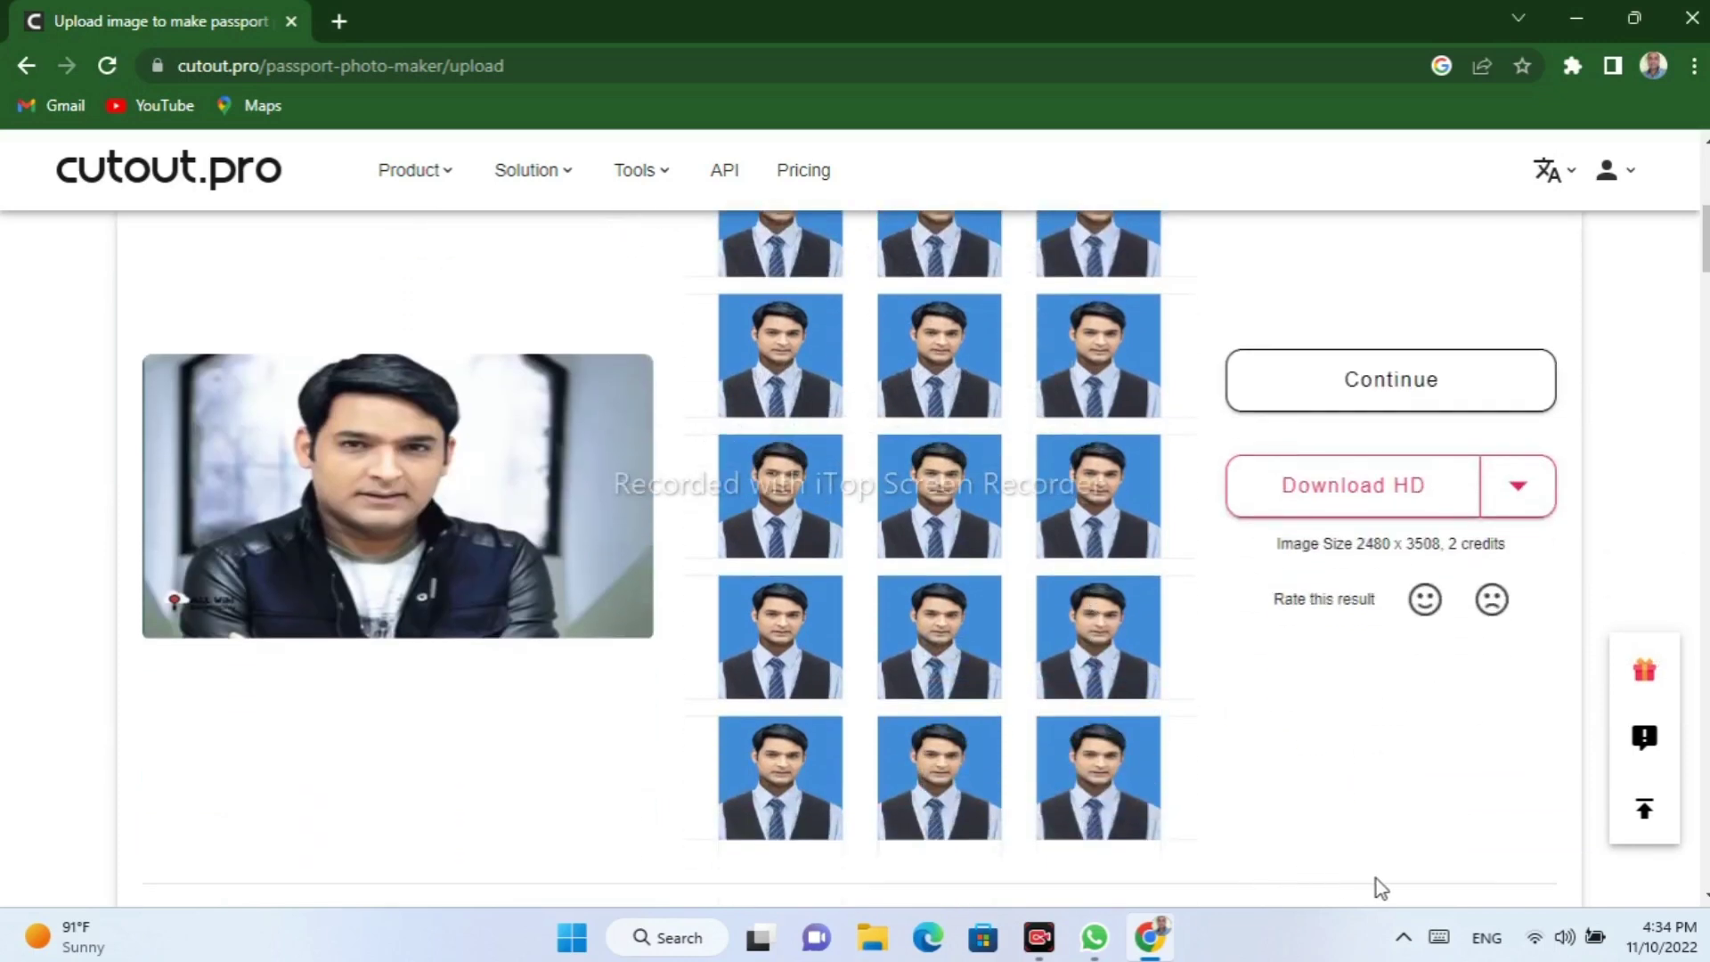